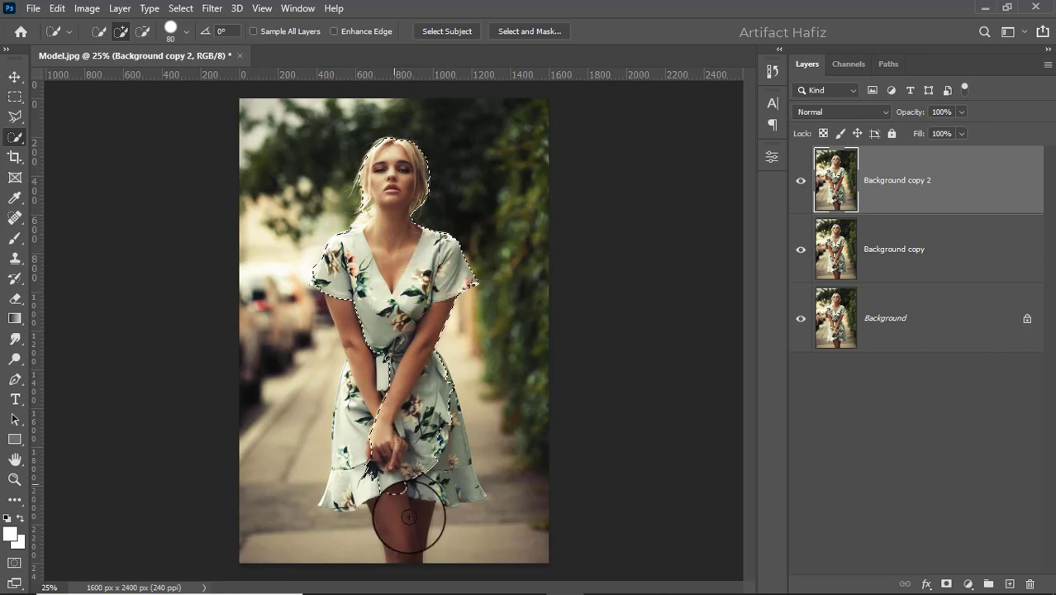
Extend the quick selection over the woman's legs, dress and arm, and correct its edge around the sleeve beside the parked cars.
mouse_move(419, 499)
left_mouse_down()
mouse_move(441, 469)
mouse_move(469, 485)
left_mouse_up()
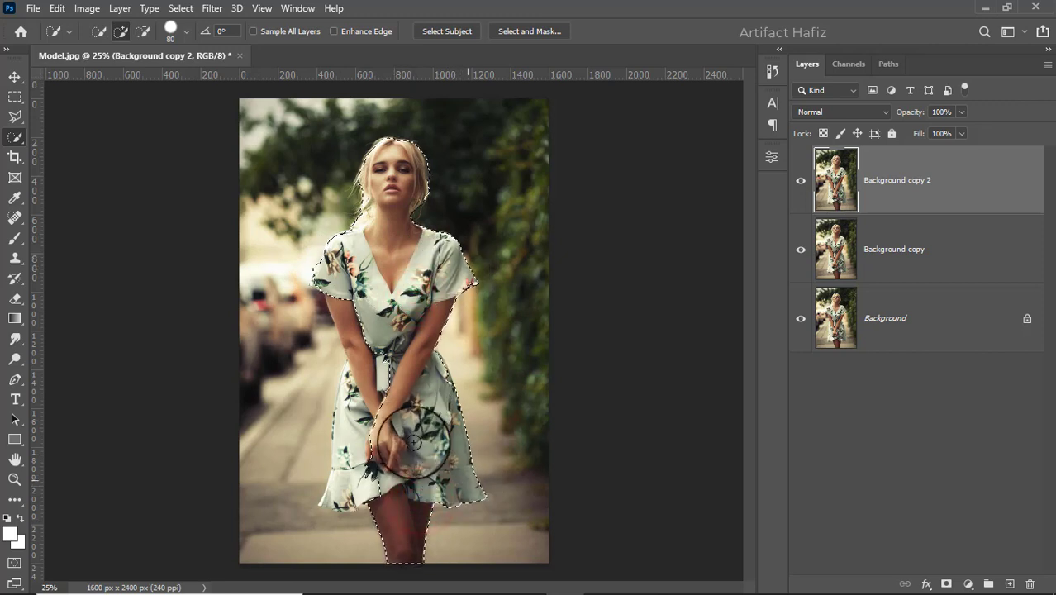
mouse_move(365, 346)
left_mouse_down()
mouse_move(341, 479)
mouse_move(343, 494)
mouse_move(360, 497)
left_mouse_up()
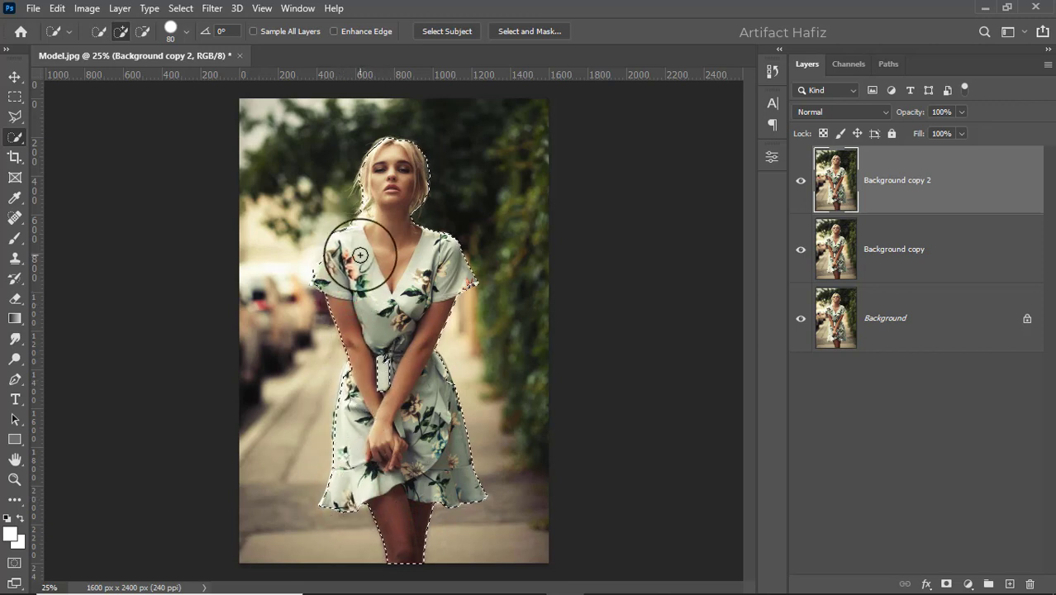
scroll(368, 241, "up", 5)
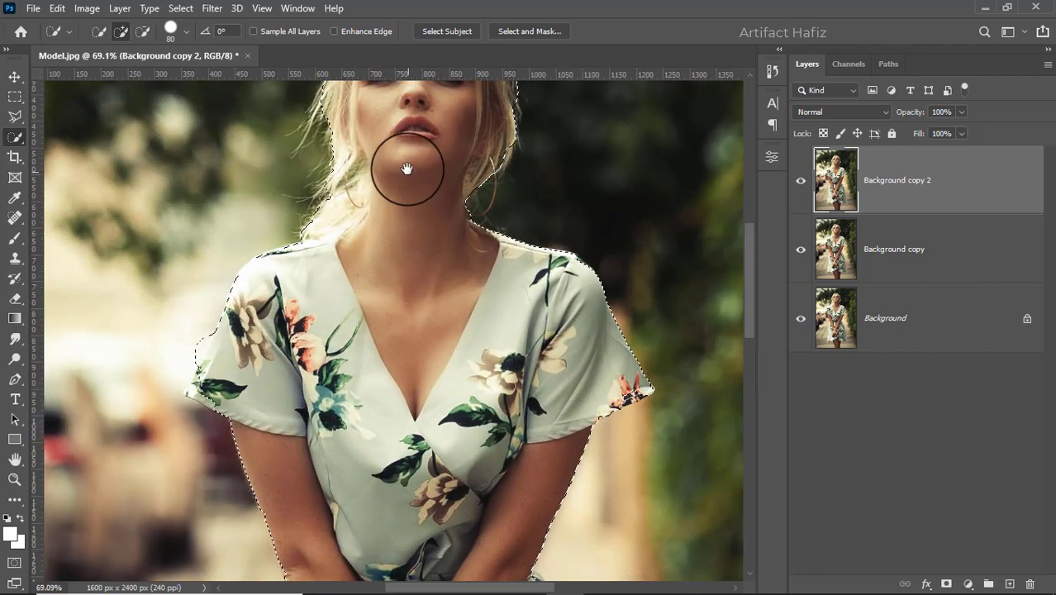
mouse_move(406, 173)
left_mouse_down()
mouse_move(432, 335)
mouse_move(434, 265)
left_mouse_up()
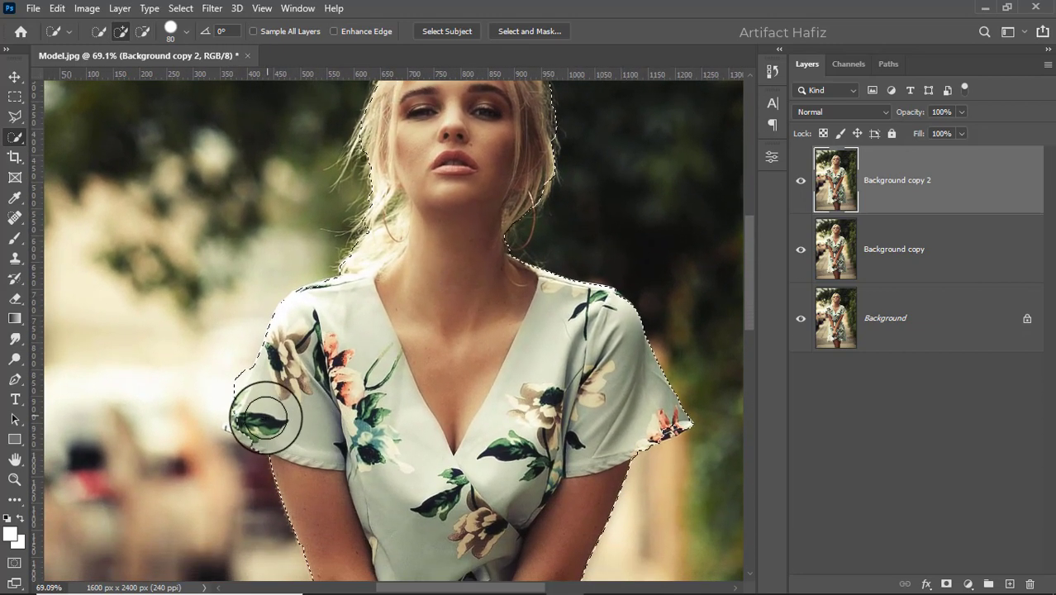
left_click_drag(250, 420, 251, 406)
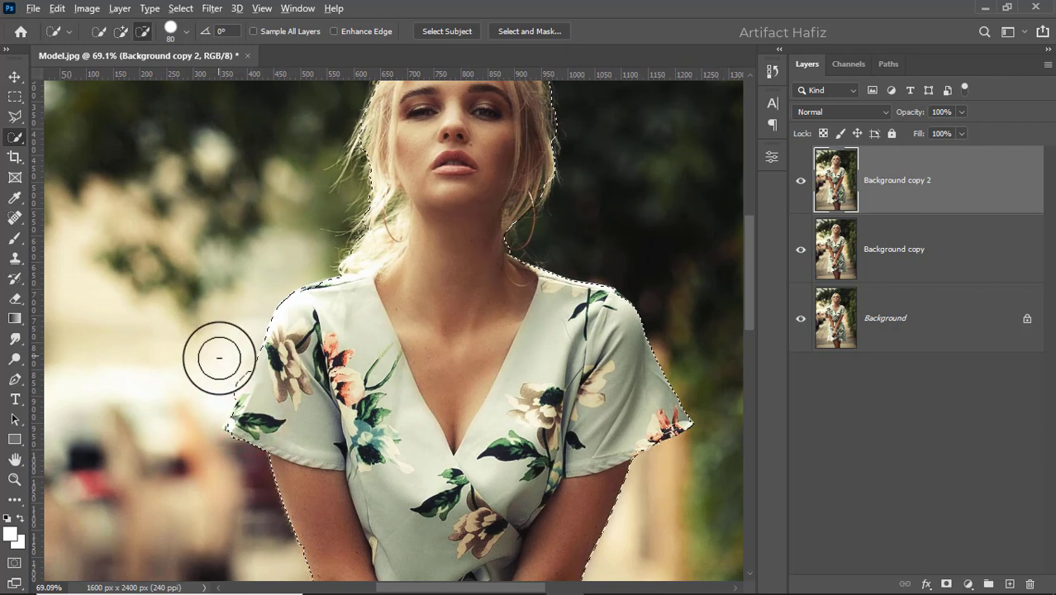
left_click_drag(227, 357, 217, 377)
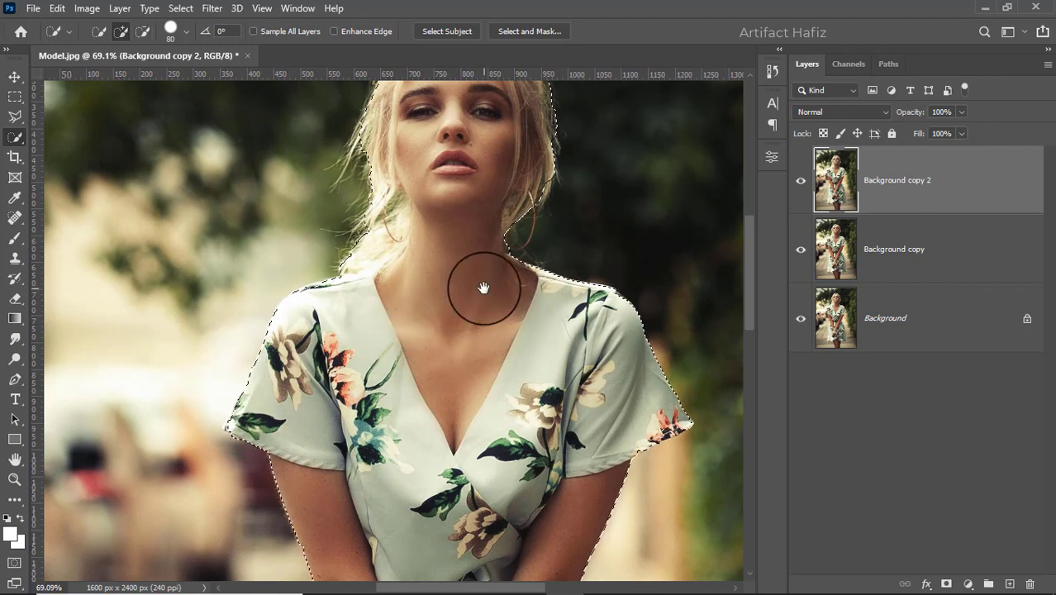
Add the hair along the top and side of the woman's head to the quick selection.
left_click_drag(481, 288, 433, 472)
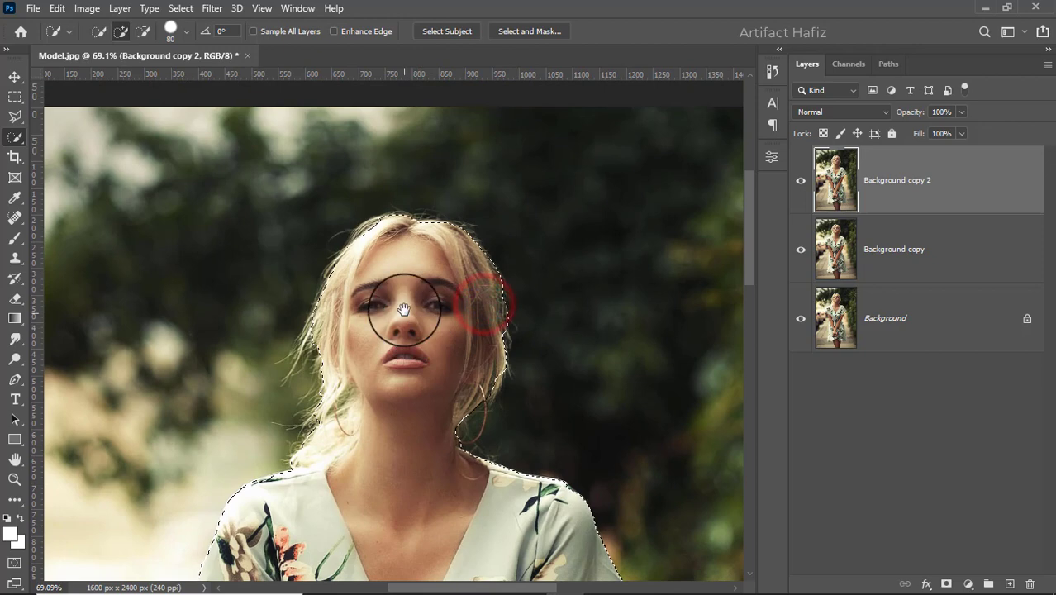
left_click(376, 243)
left_click_drag(377, 243, 355, 258)
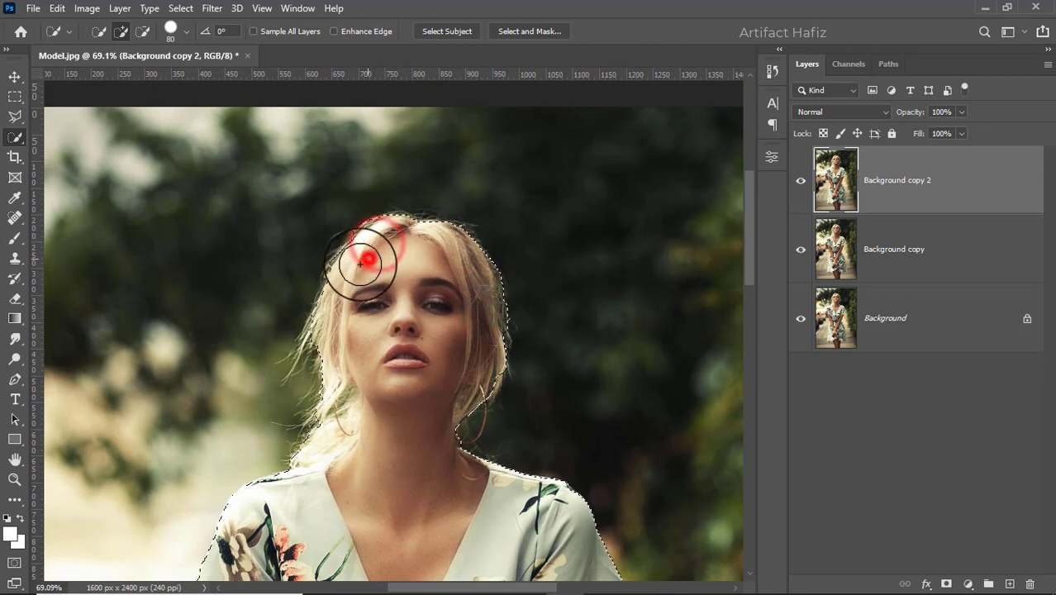
Enter Select and Mask and paint around both sides of the hair with the Refine Edge Brush at size 40.
scroll(465, 329, "down", 2)
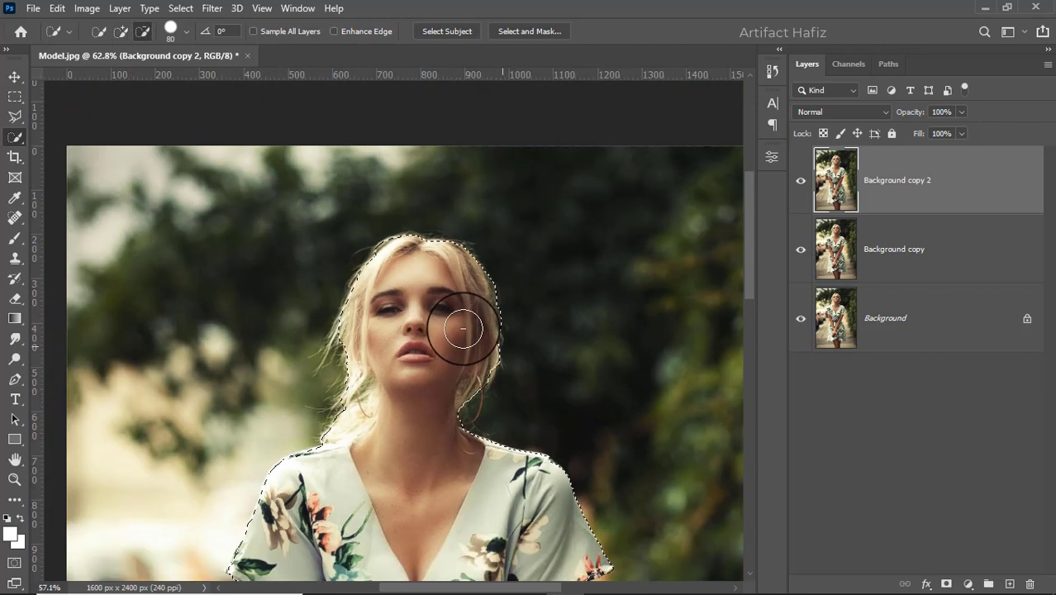
left_click(530, 32)
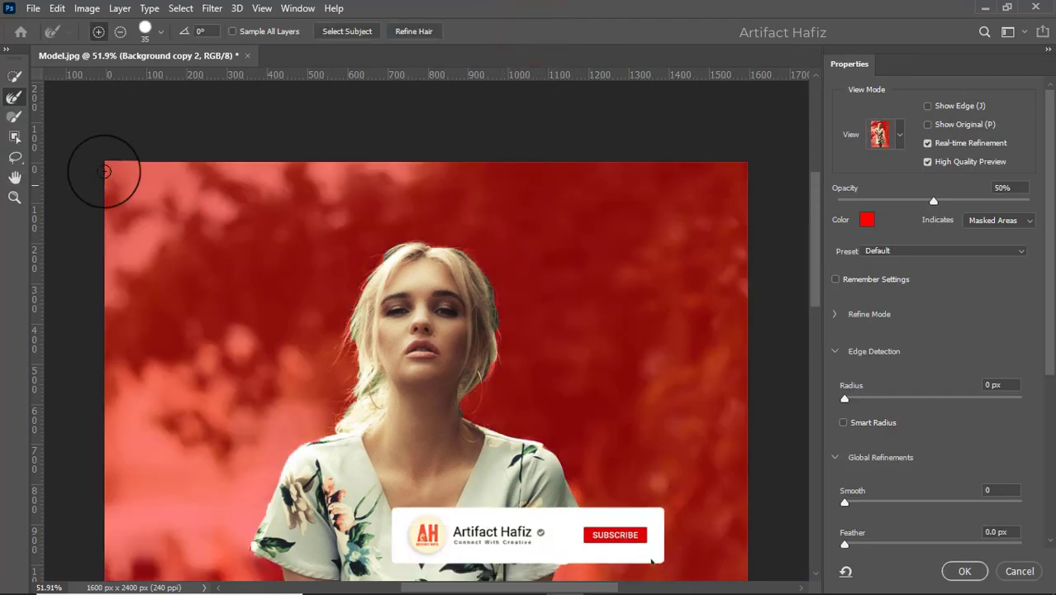
left_click(12, 99)
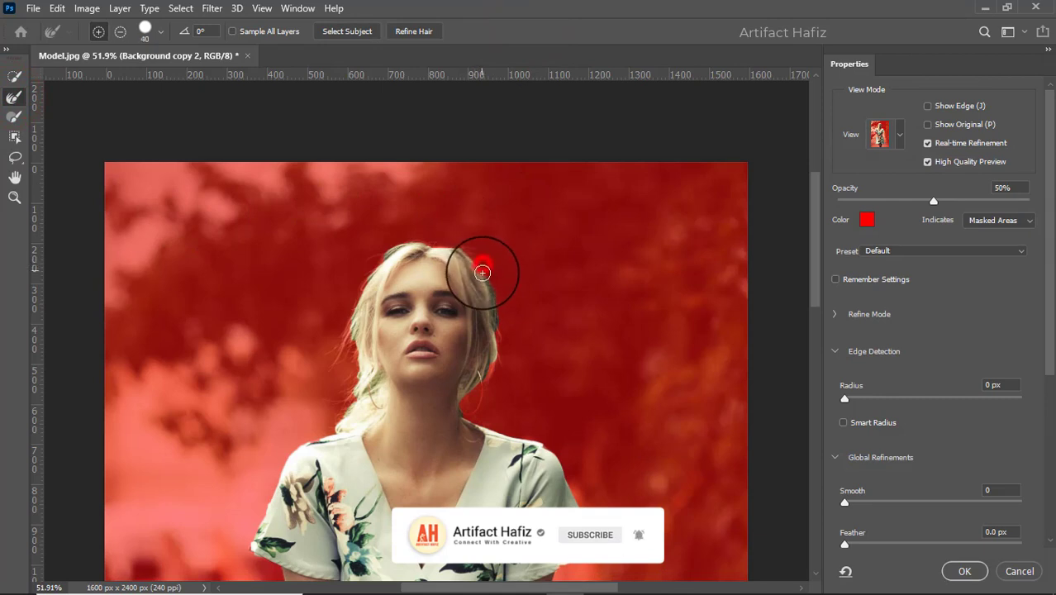
left_click_drag(491, 299, 496, 338)
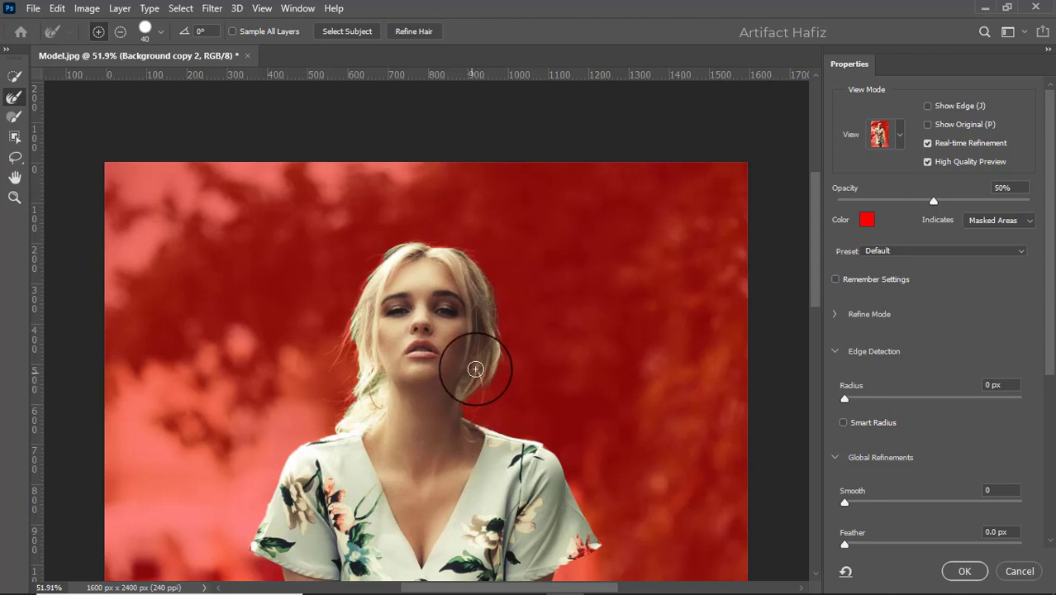
mouse_move(478, 393)
left_mouse_down()
mouse_move(465, 277)
mouse_move(419, 233)
mouse_move(450, 233)
mouse_move(477, 255)
mouse_move(489, 293)
left_mouse_up()
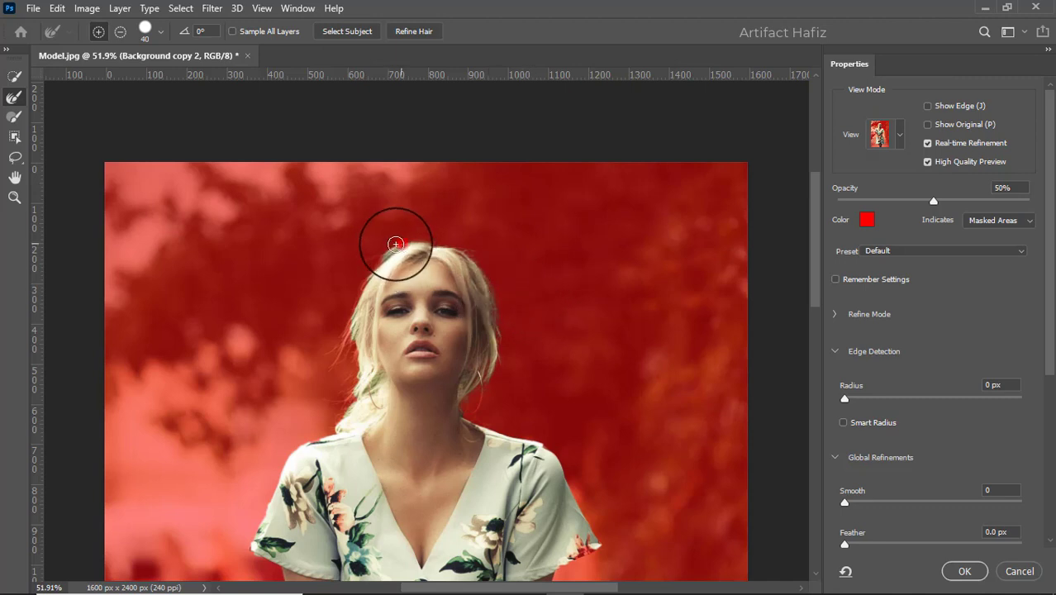
mouse_move(395, 244)
left_mouse_down()
mouse_move(354, 302)
mouse_move(333, 373)
mouse_move(352, 370)
mouse_move(350, 391)
mouse_move(326, 433)
mouse_move(371, 377)
mouse_move(400, 384)
mouse_move(468, 183)
left_mouse_up()
Add the missing belt knot and the skirt's side edges to the selection using the Quick Selection brush at size 45.
left_click_drag(472, 366, 548, 195)
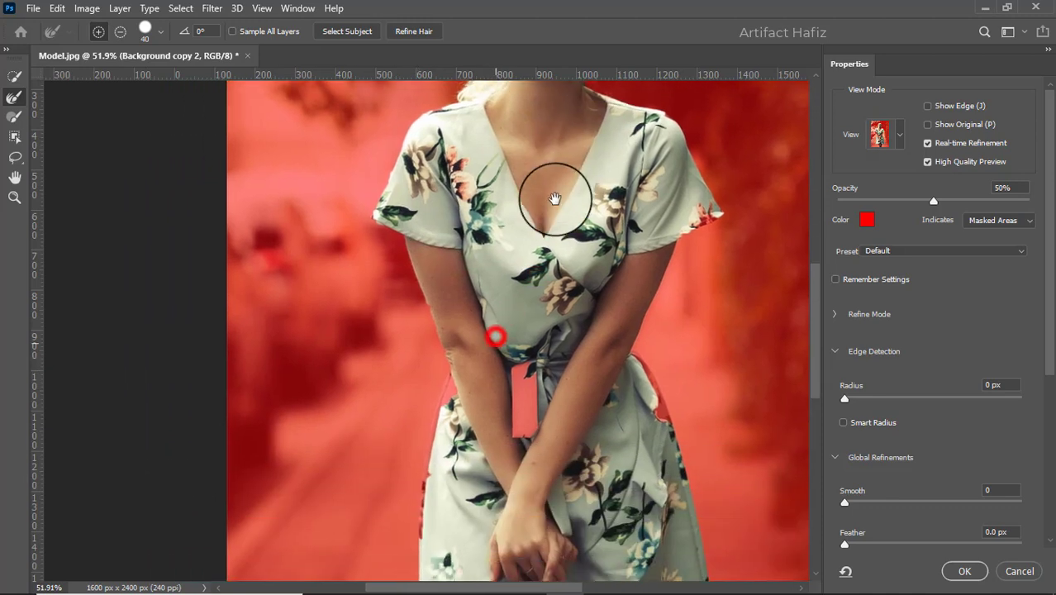
left_click(14, 76)
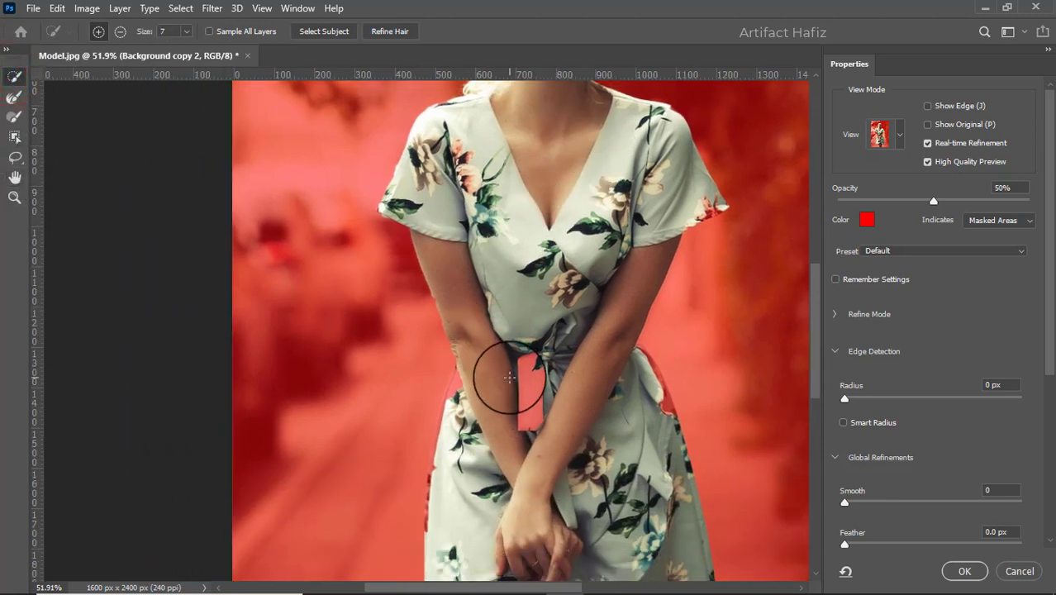
key("bracketright")
mouse_move(534, 372)
left_mouse_down()
mouse_move(526, 433)
mouse_move(538, 409)
mouse_move(540, 432)
mouse_move(547, 413)
mouse_move(533, 443)
mouse_move(545, 400)
mouse_move(524, 429)
left_mouse_up()
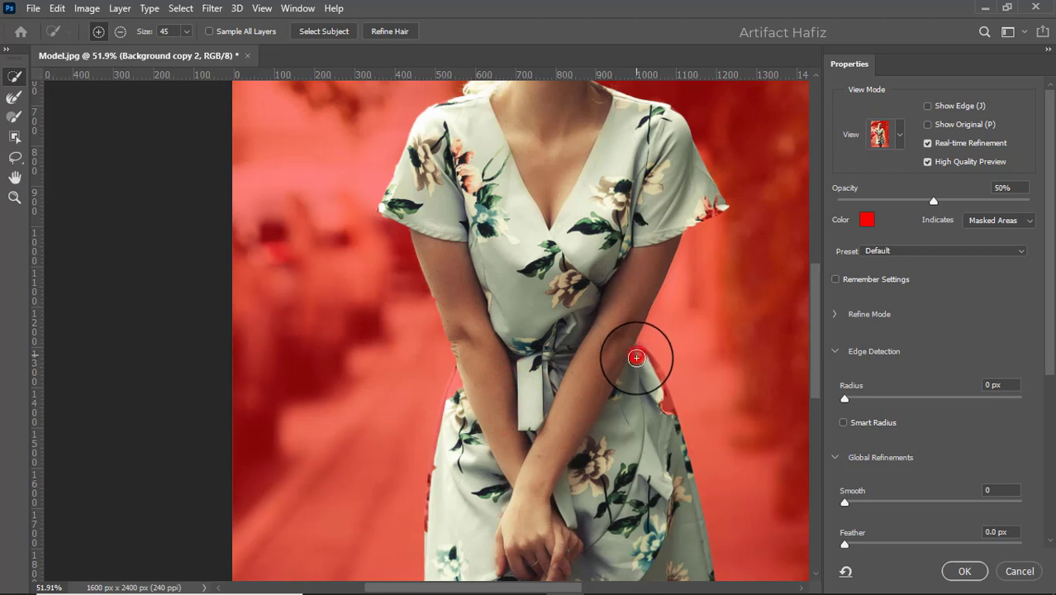
left_click_drag(641, 365, 648, 398)
mouse_move(459, 384)
left_mouse_down()
mouse_move(430, 533)
mouse_move(450, 519)
mouse_move(471, 303)
left_mouse_up()
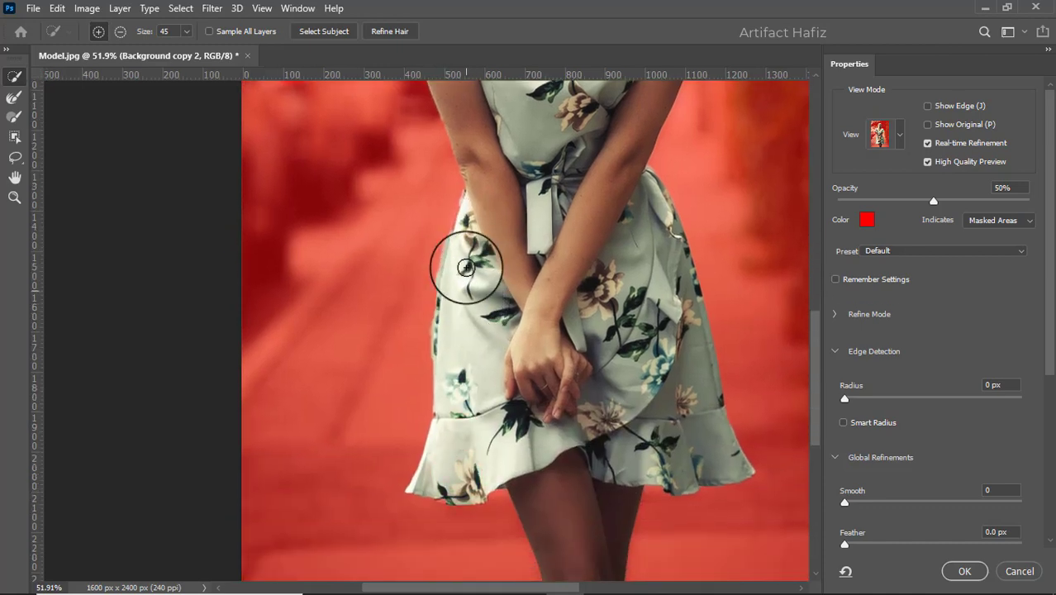
Refine the shoulder and sleeve edge on the parked-cars side with the Refine Edge Brush, and add the sleeve tip by quick selection.
left_click_drag(462, 220, 434, 457)
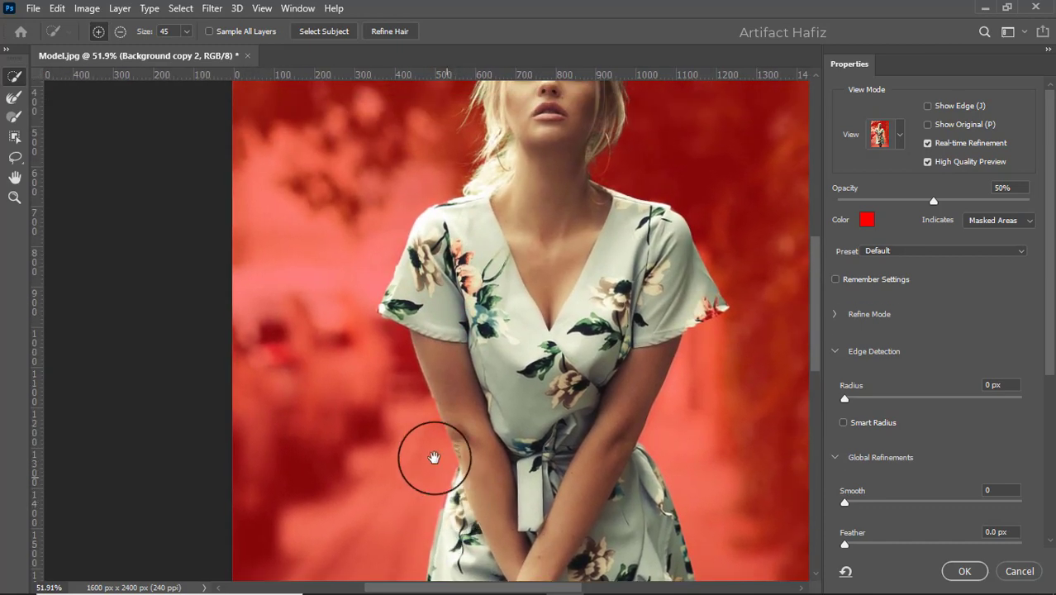
left_click(11, 101)
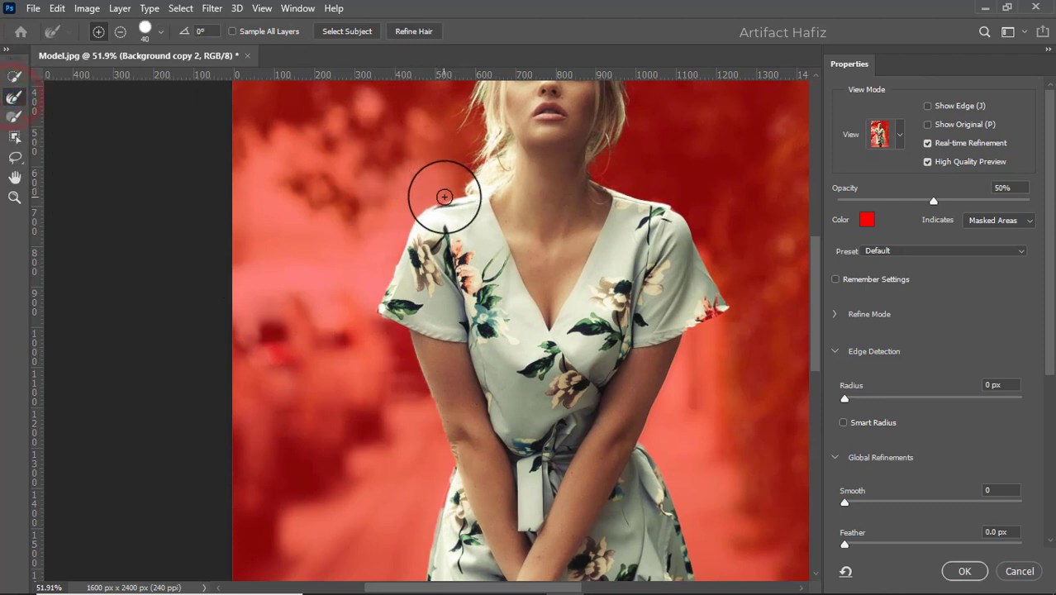
mouse_move(443, 197)
left_mouse_down()
mouse_move(384, 254)
mouse_move(381, 291)
left_mouse_up()
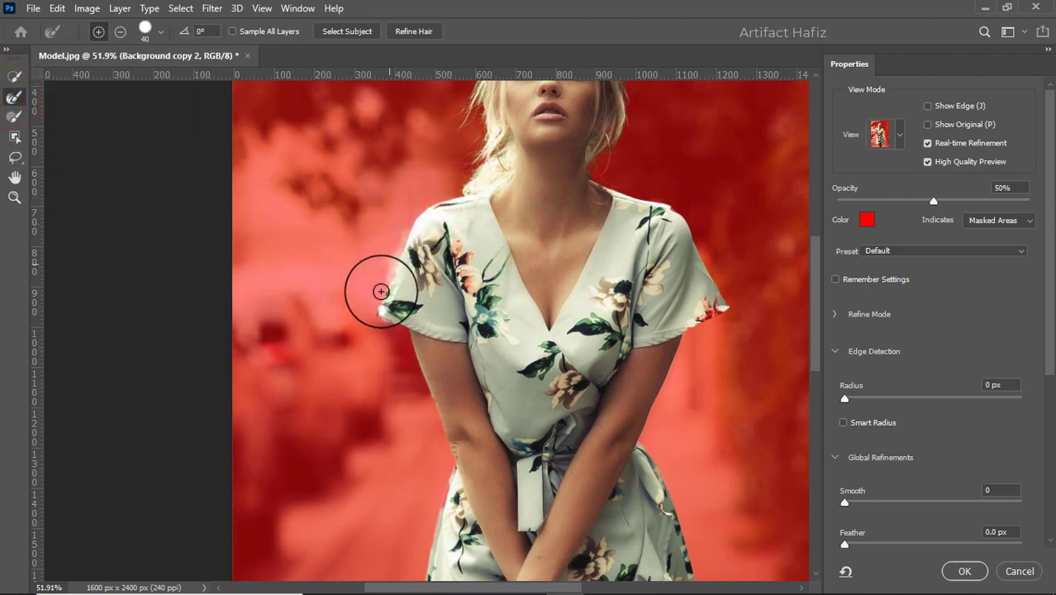
scroll(396, 260, "up", 2)
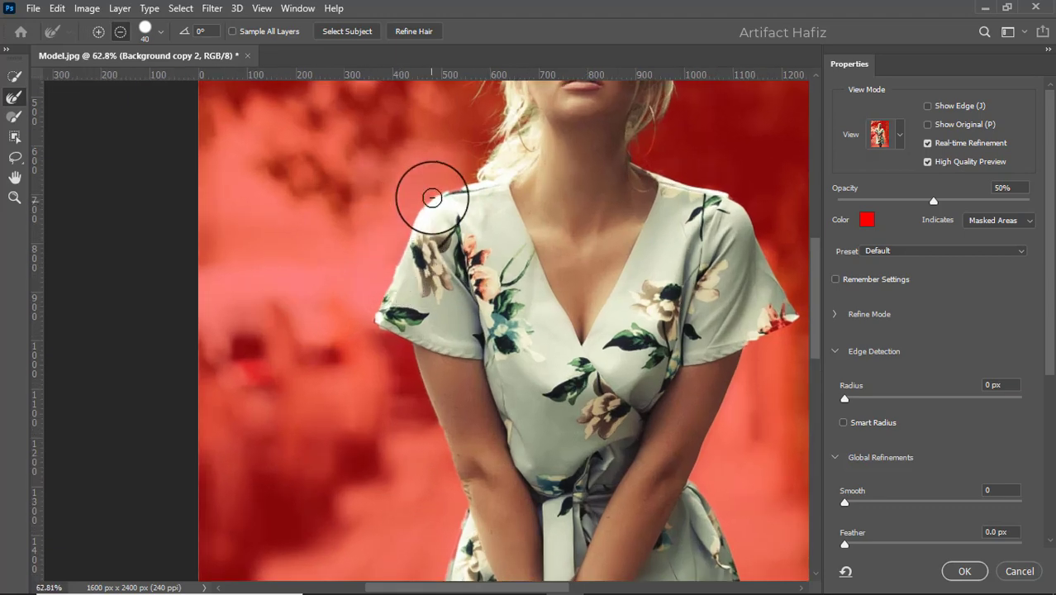
scroll(431, 193, "up", 2)
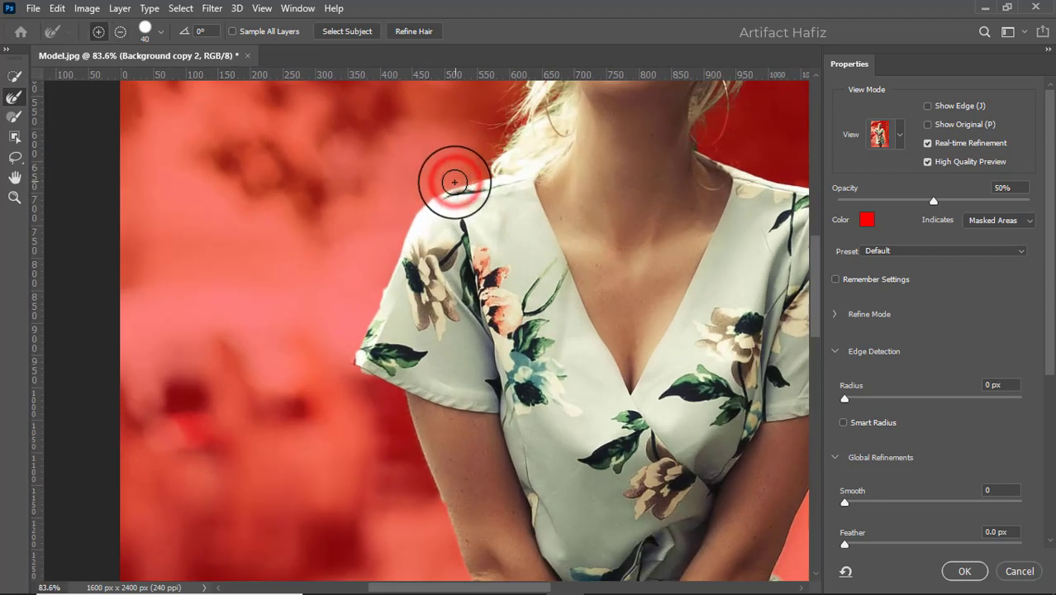
left_click_drag(439, 327, 470, 193)
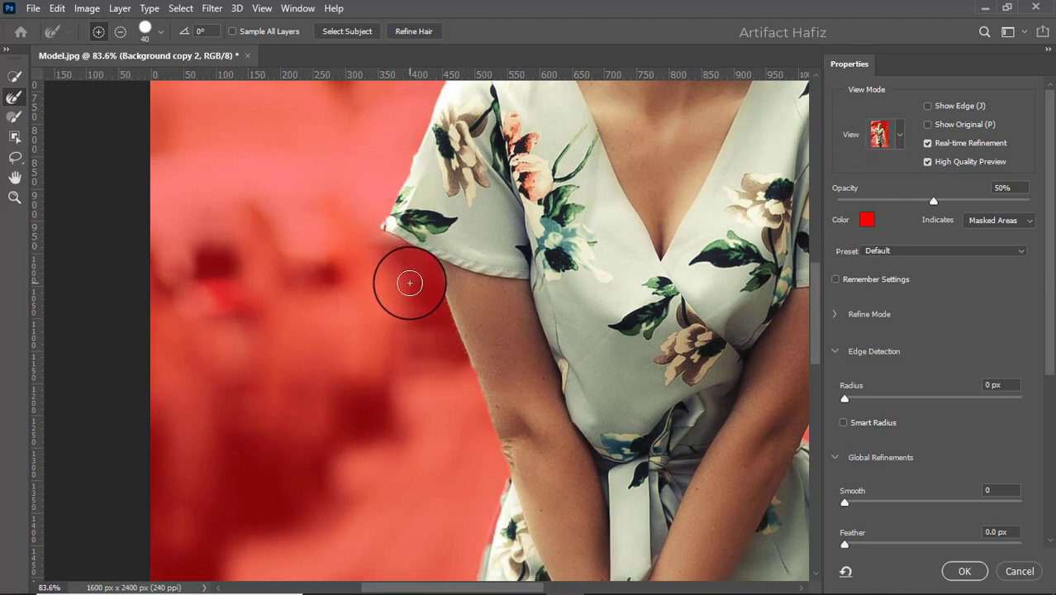
left_click(12, 75)
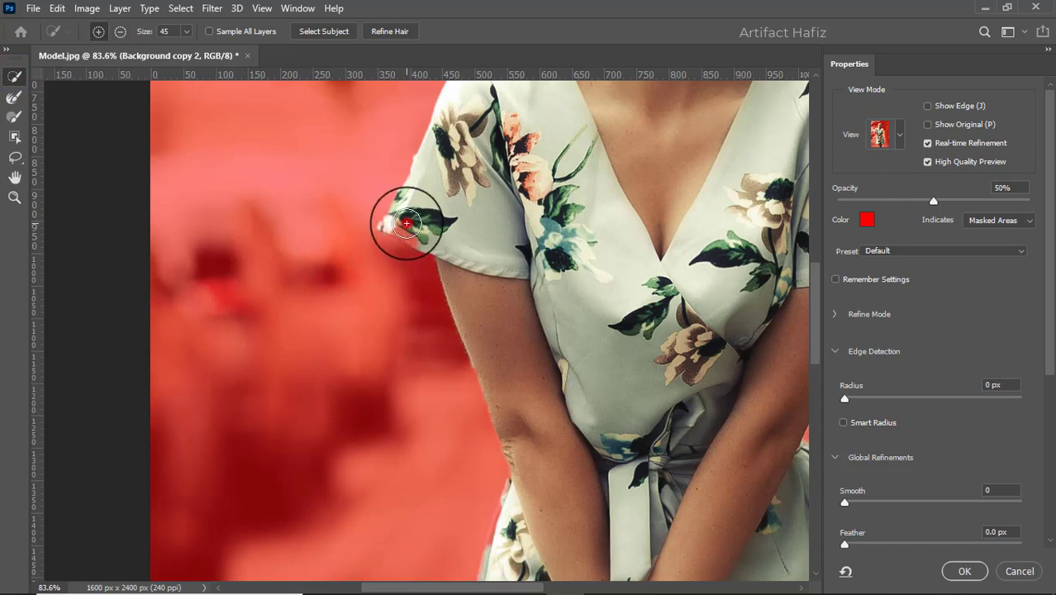
Refine the edge of the arm and skirt on the parked-cars side with the Refine Edge Brush.
left_click_drag(528, 331, 448, 200)
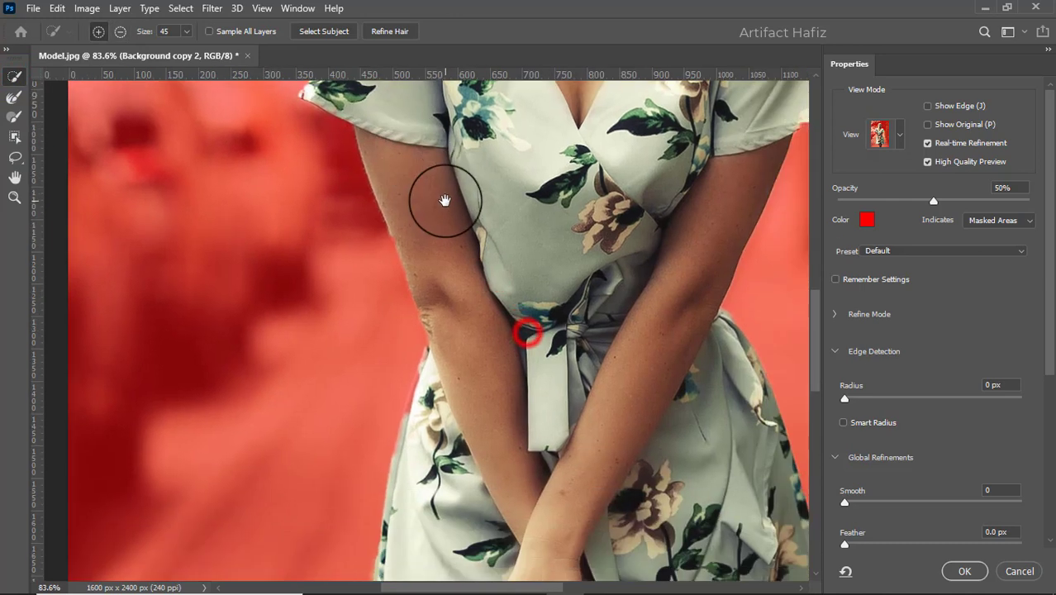
left_click(12, 99)
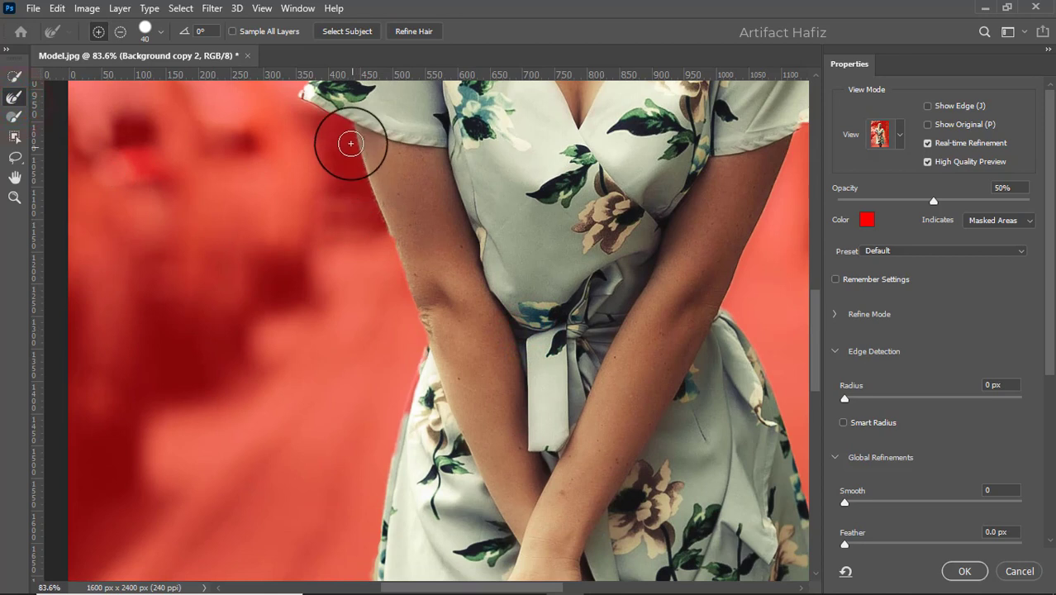
left_click_drag(347, 135, 364, 186)
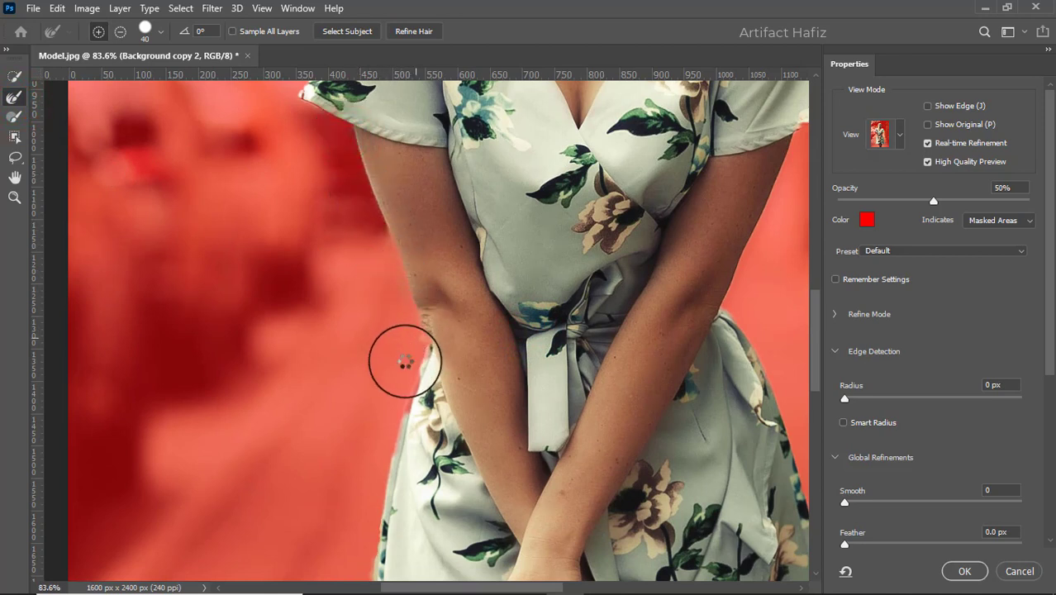
mouse_move(403, 354)
left_mouse_down()
mouse_move(439, 195)
mouse_move(404, 446)
left_mouse_up()
left_click_drag(420, 401, 429, 205)
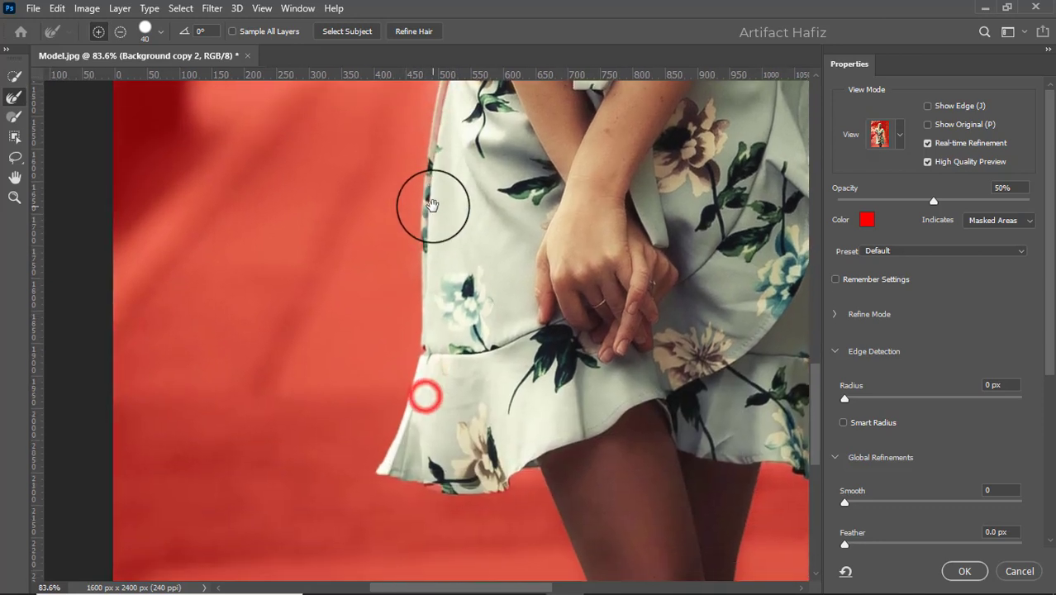
mouse_move(420, 304)
left_mouse_down()
mouse_move(410, 360)
mouse_move(344, 298)
left_mouse_up()
Refine the skirt, sleeve and shoulder edges on the hedge side with the Refine Edge Brush.
left_click_drag(613, 325, 370, 396)
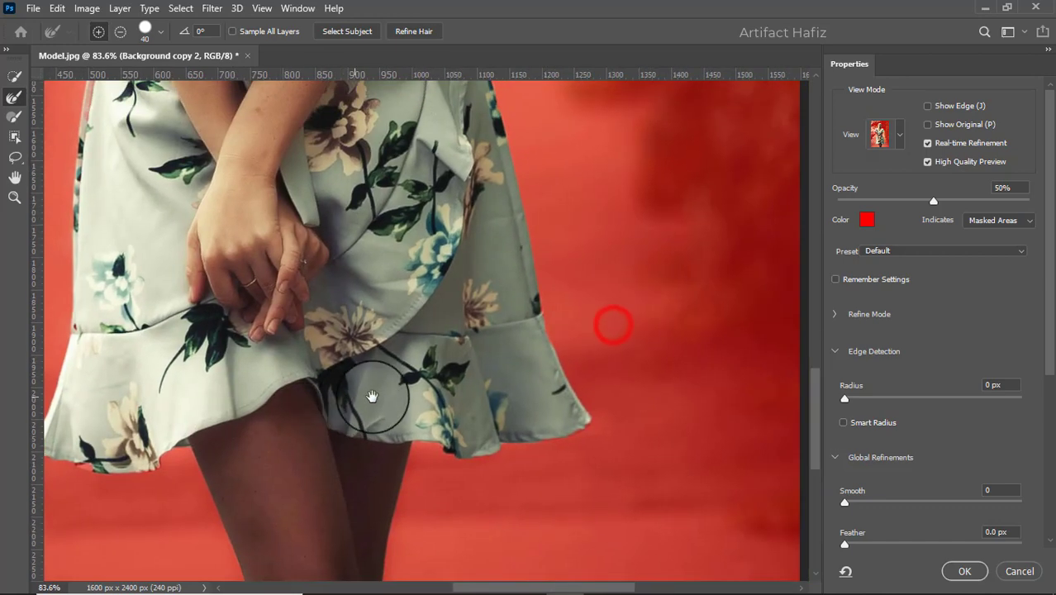
left_click_drag(567, 229, 568, 313)
left_click_drag(561, 408, 598, 488)
left_click_drag(550, 237, 557, 430)
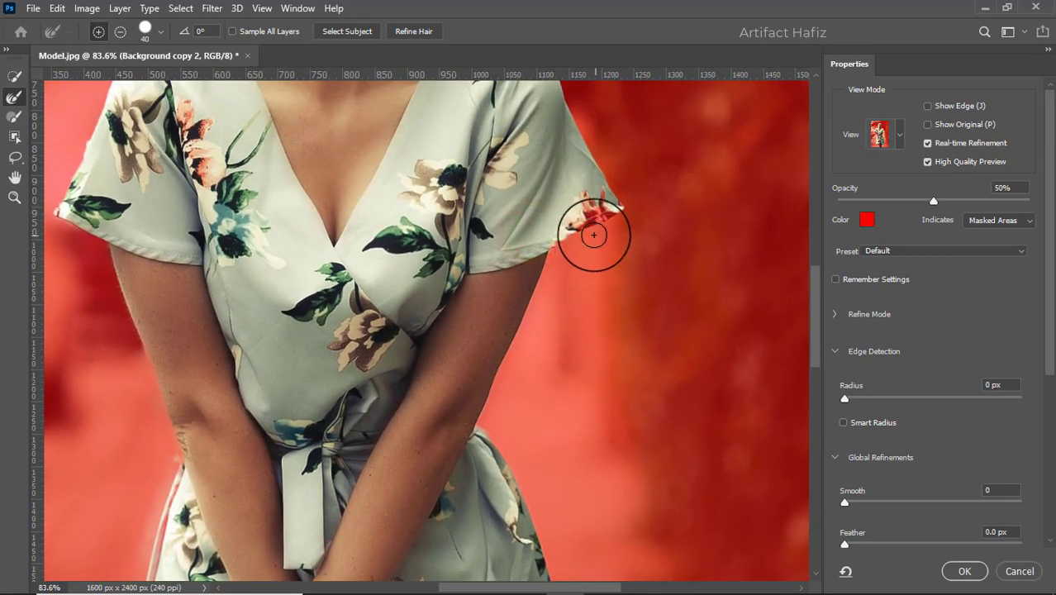
left_click_drag(597, 227, 552, 395)
left_click_drag(484, 214, 515, 284)
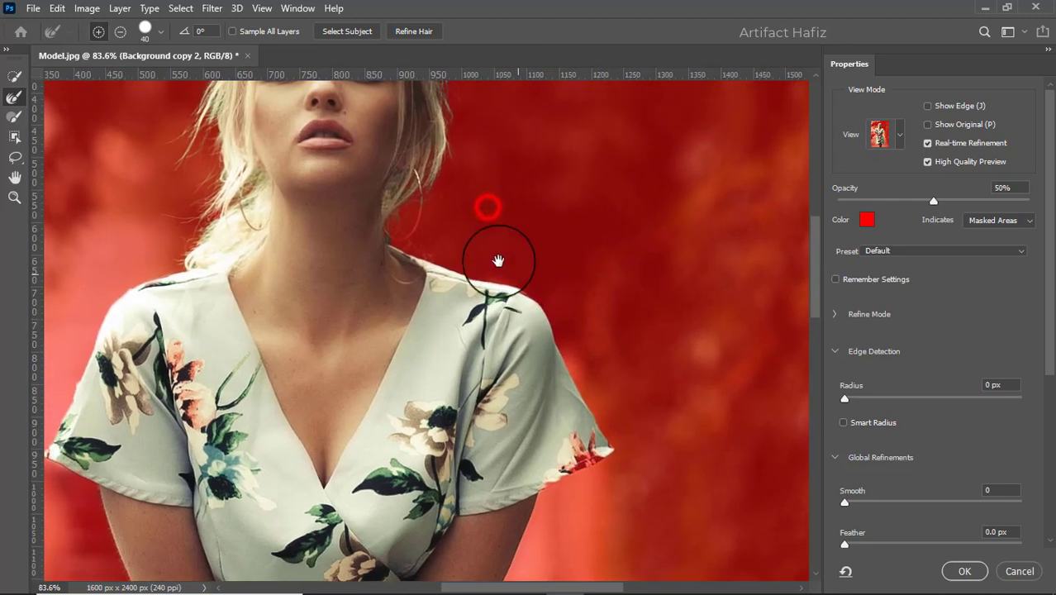
mouse_move(403, 209)
left_mouse_down()
mouse_move(428, 257)
mouse_move(522, 287)
left_mouse_up()
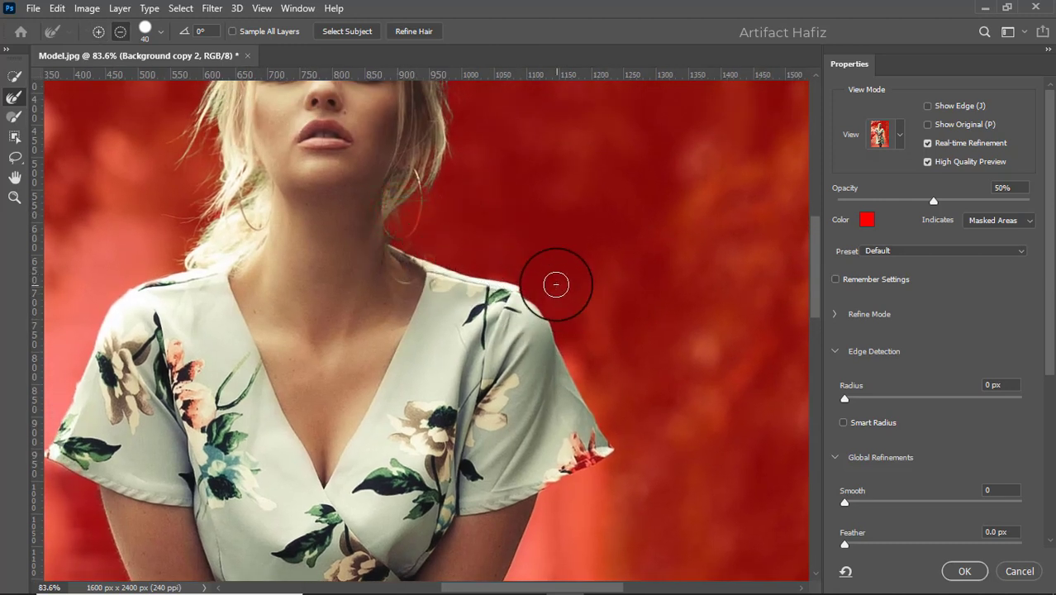
Apply the refined selection and turn it into a layer mask on the Background copy 2 layer.
scroll(556, 284, "down", 3)
scroll(540, 243, "down", 3)
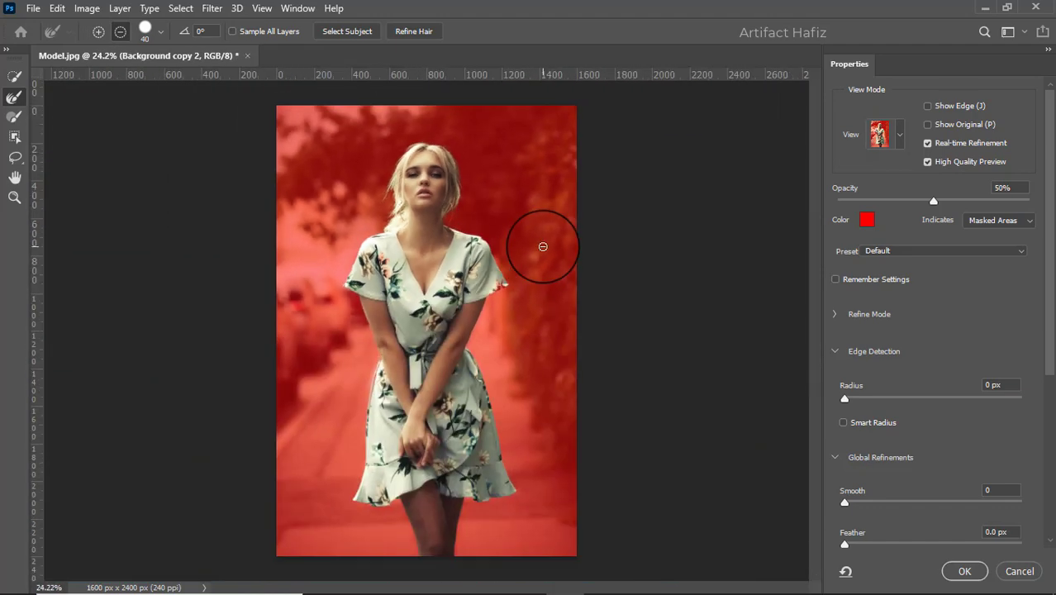
left_click(961, 571)
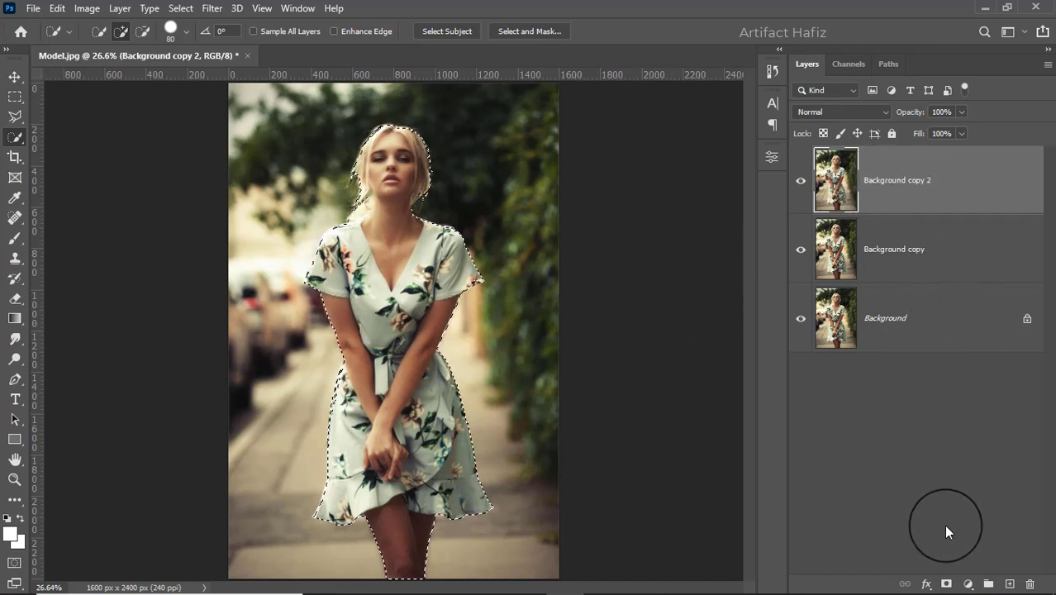
left_click(946, 583)
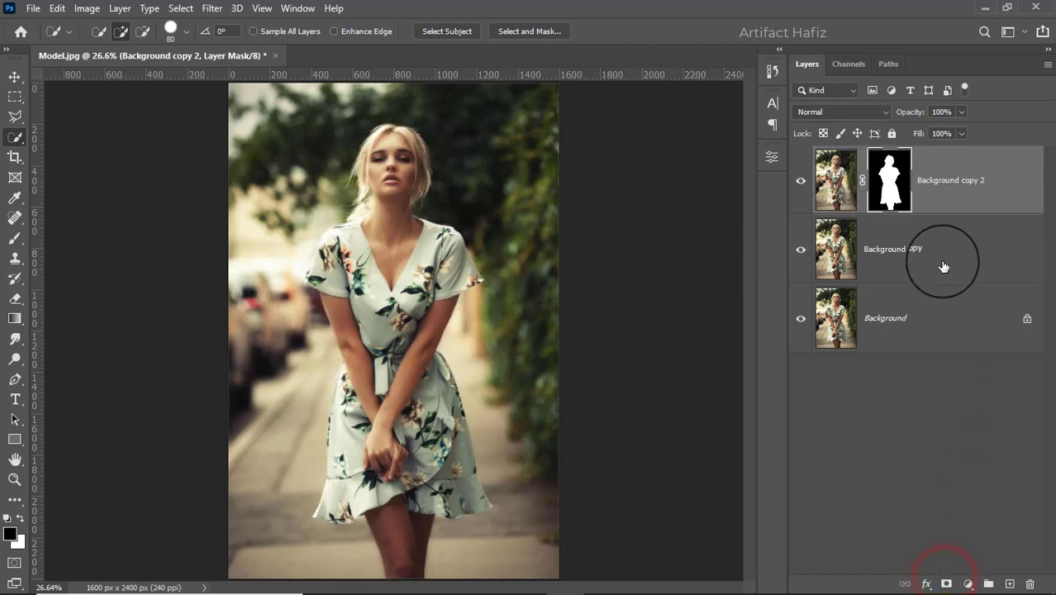
Load the Background copy 2 layer mask as a selection, and make Background copy the active layer with Background copy 2 hidden.
left_click(899, 175)
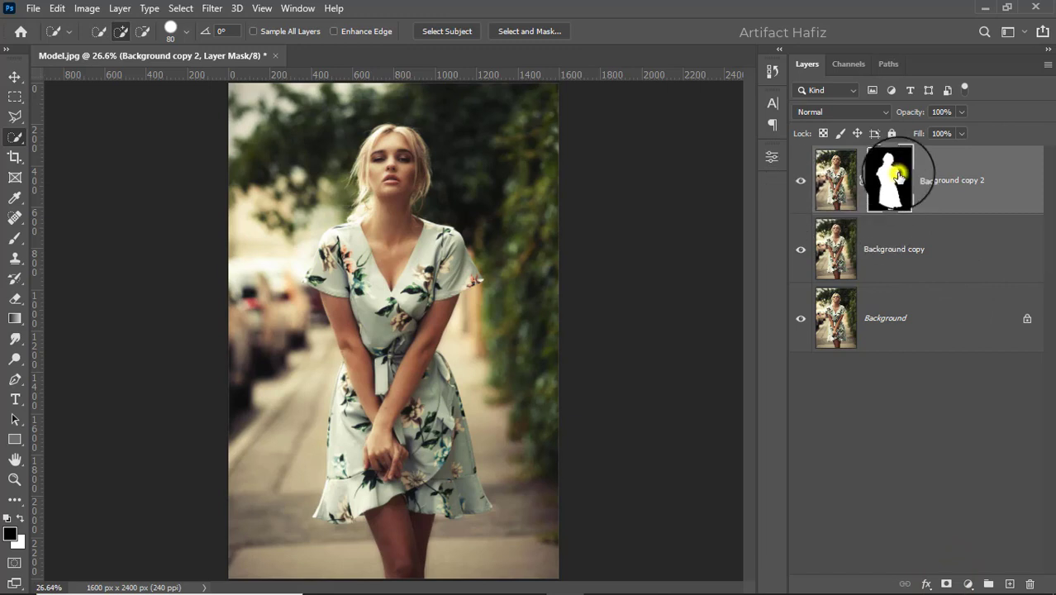
right_click(899, 175)
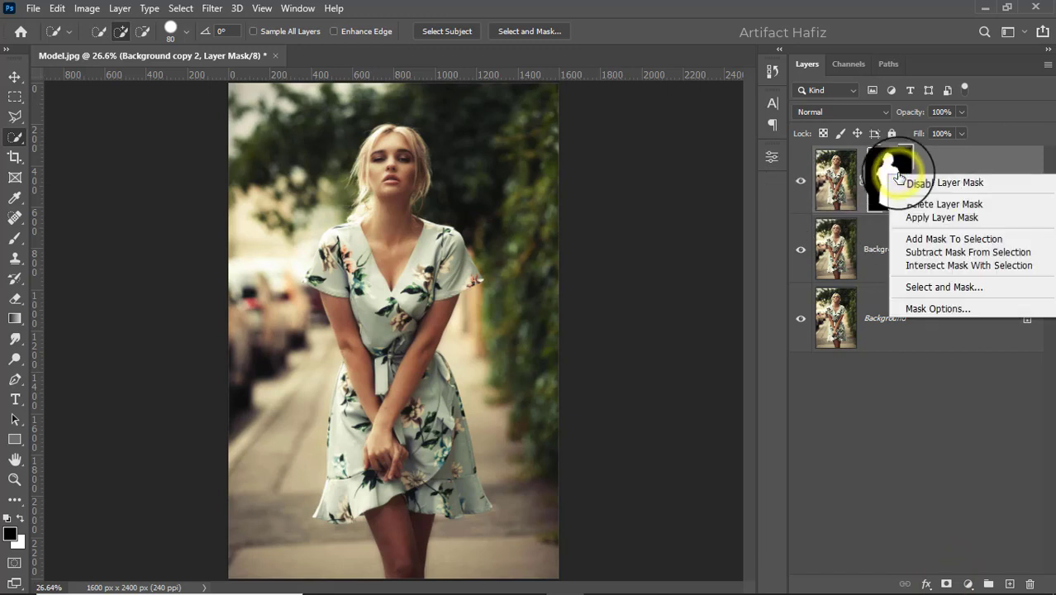
left_click(939, 266)
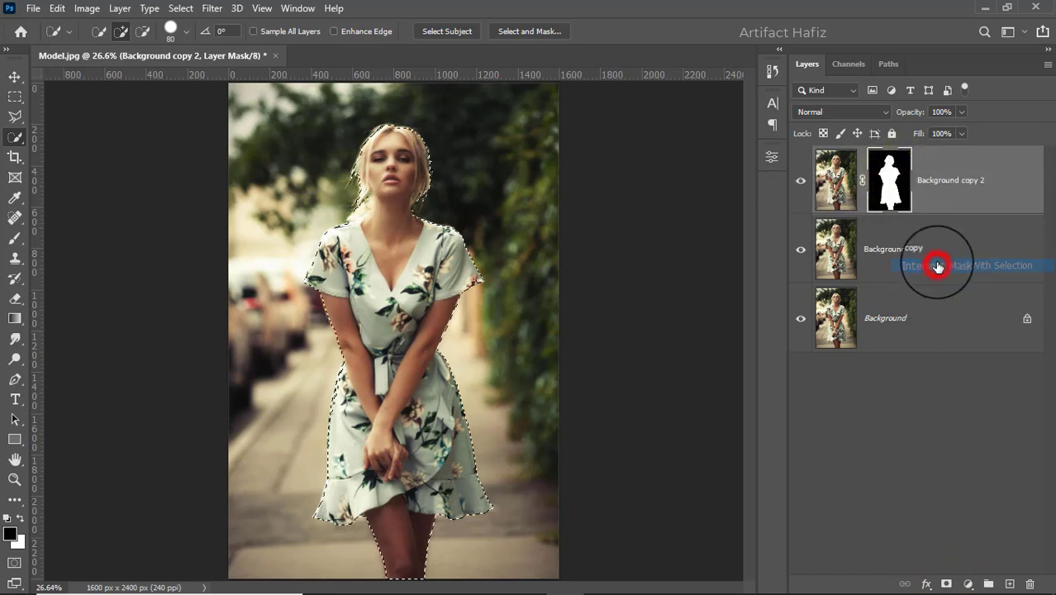
left_click(893, 255)
left_click(801, 179)
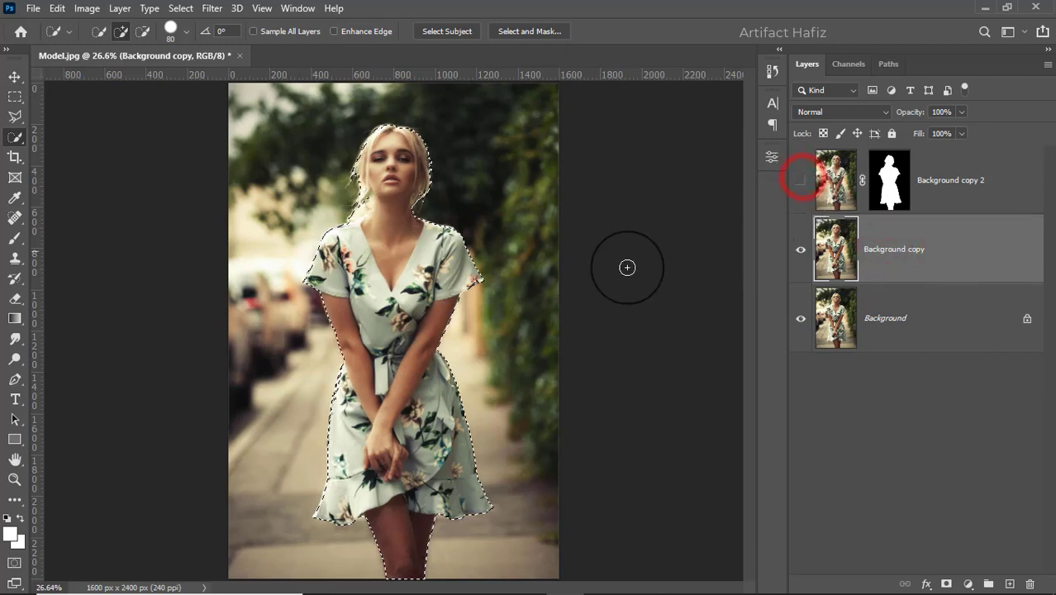
Expand the selection around the woman by 17 pixels.
left_click(179, 8)
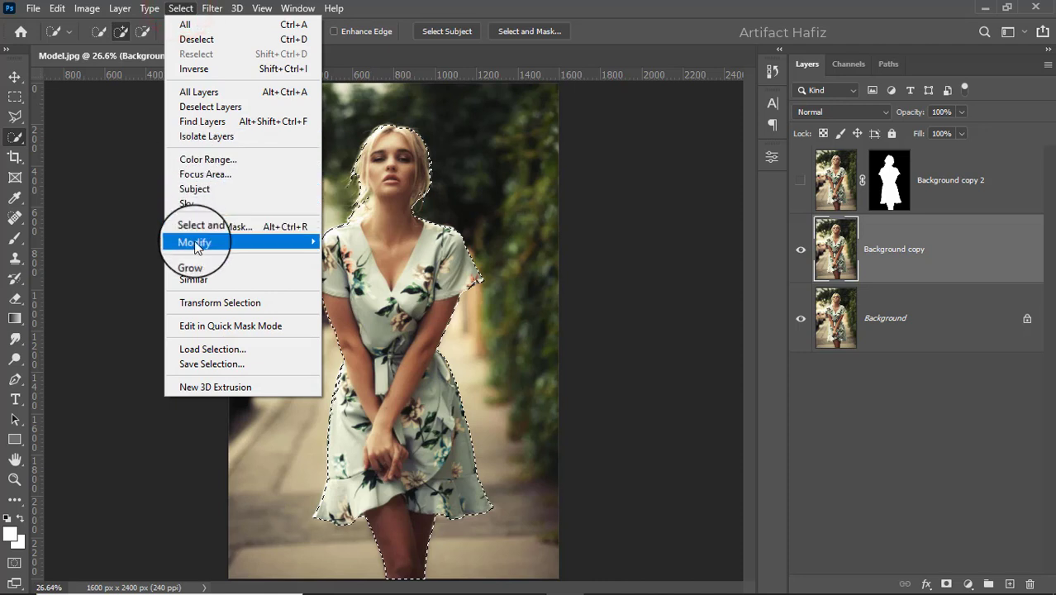
mouse_move(196, 245)
left_click(348, 271)
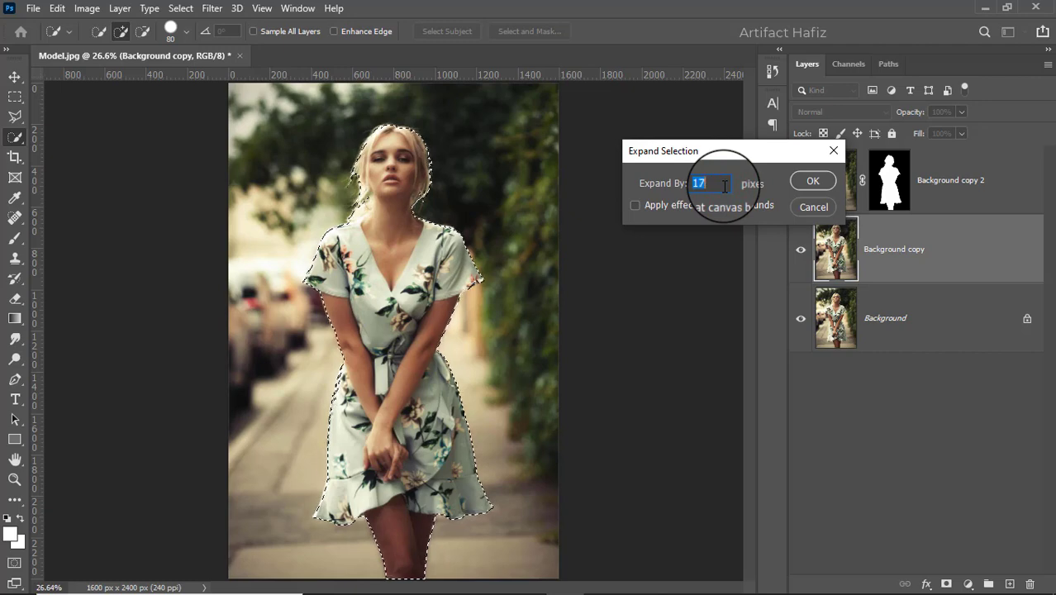
left_click(810, 181)
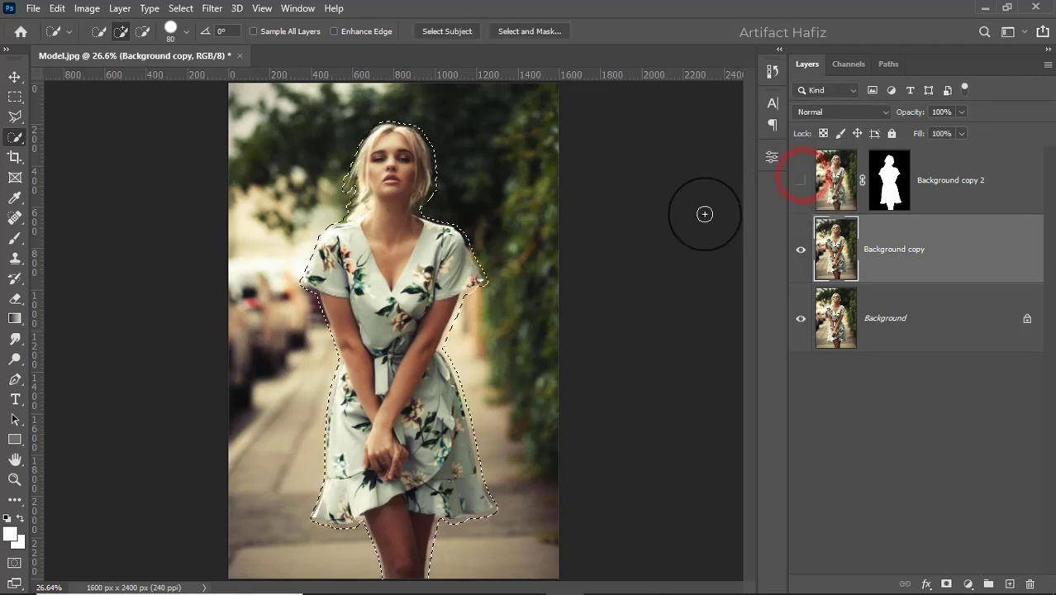
Fill the selected woman on the Background copy layer with Content-Aware at Normal mode and 100% opacity, and deselect.
left_click(57, 8)
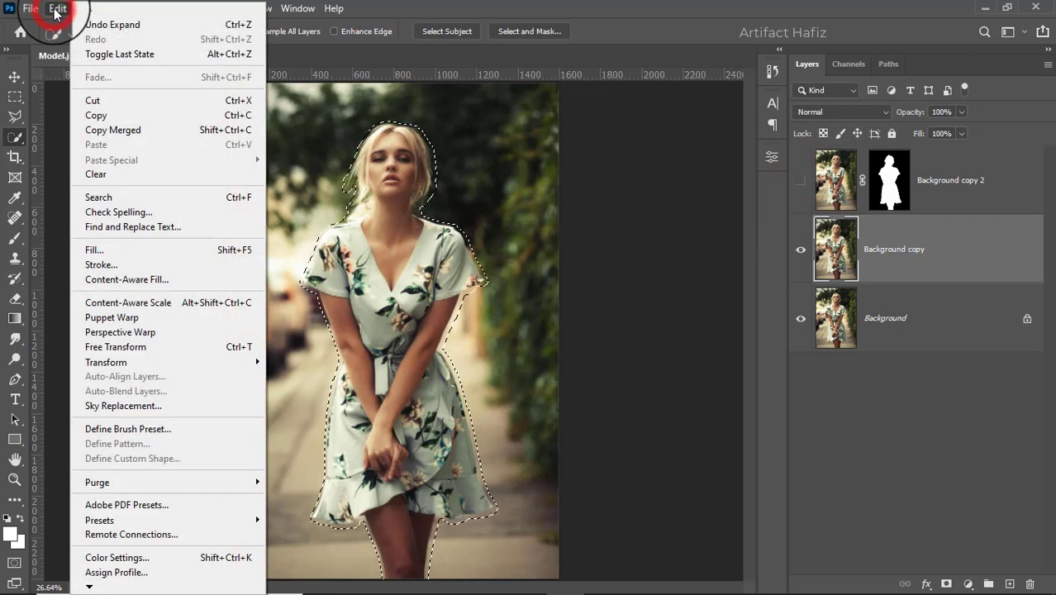
left_click(101, 249)
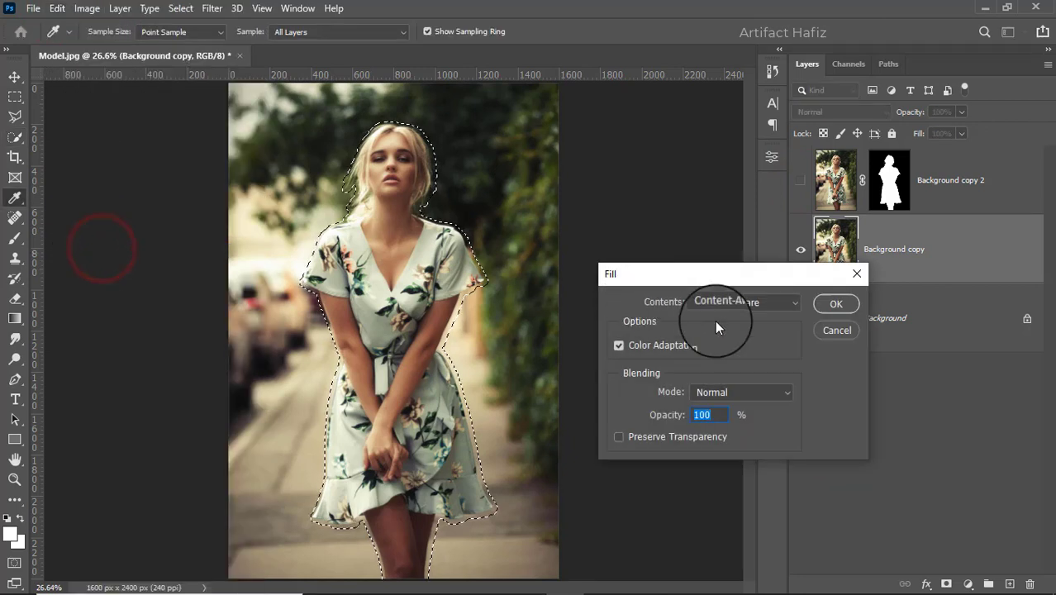
left_click(717, 303)
left_click(744, 367)
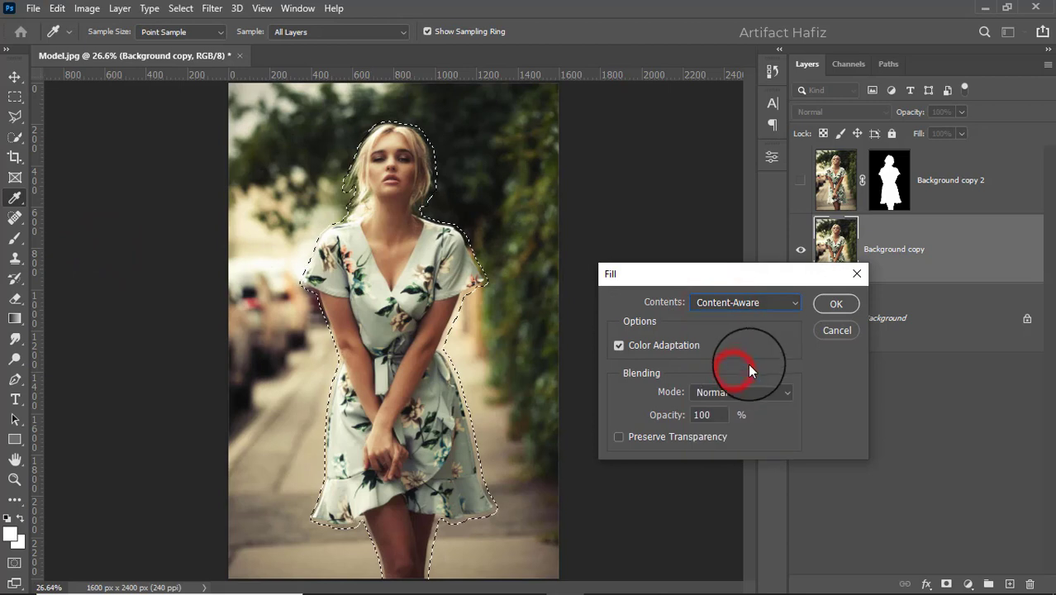
left_click(833, 302)
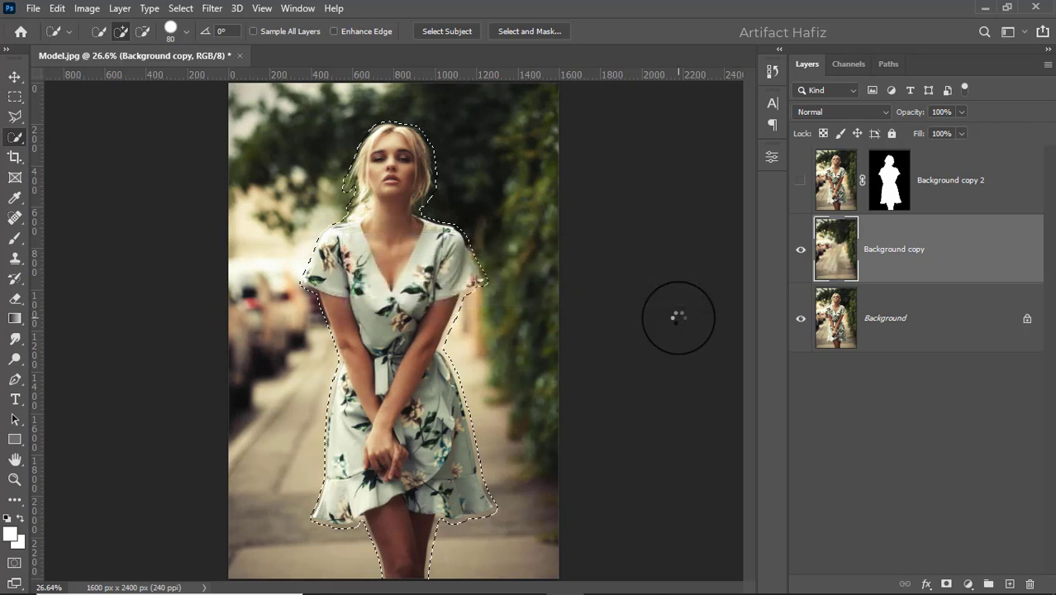
left_click(181, 8)
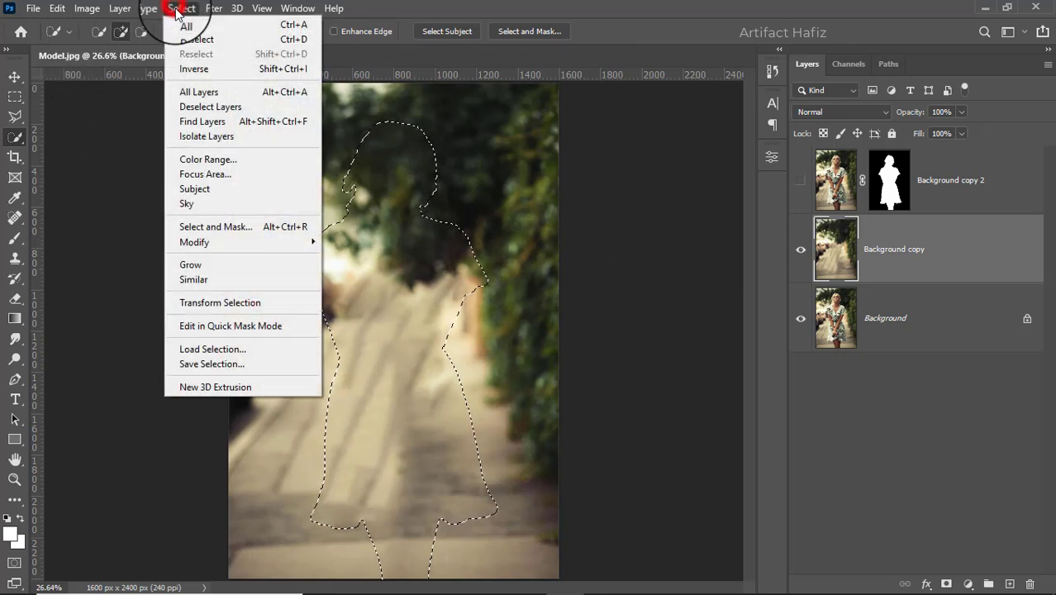
left_click(176, 39)
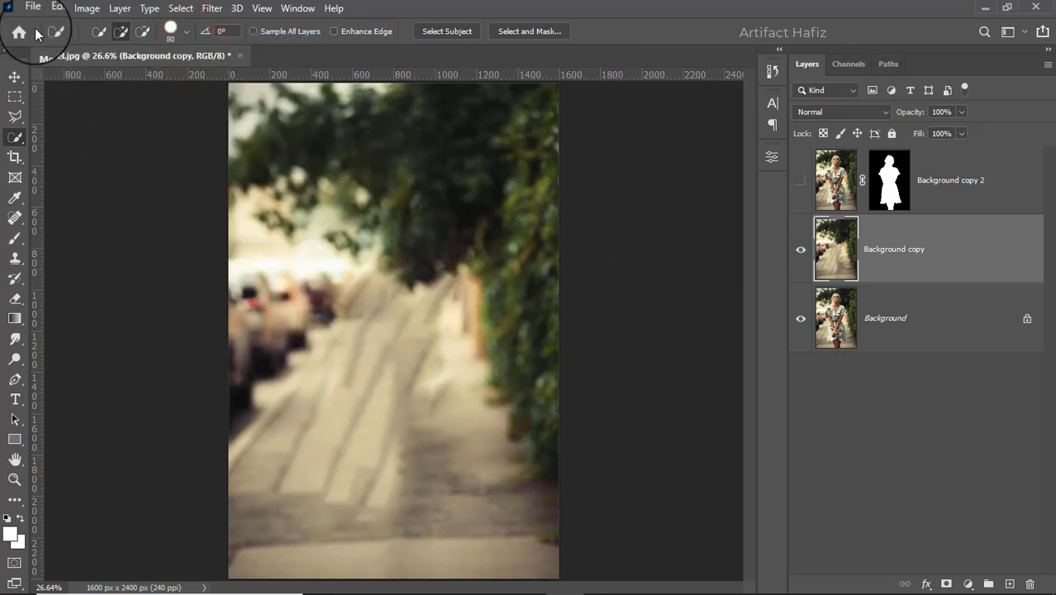
Switch to the Move tool and turn the visibility of the Background copy 2 layer back on.
left_click(13, 77)
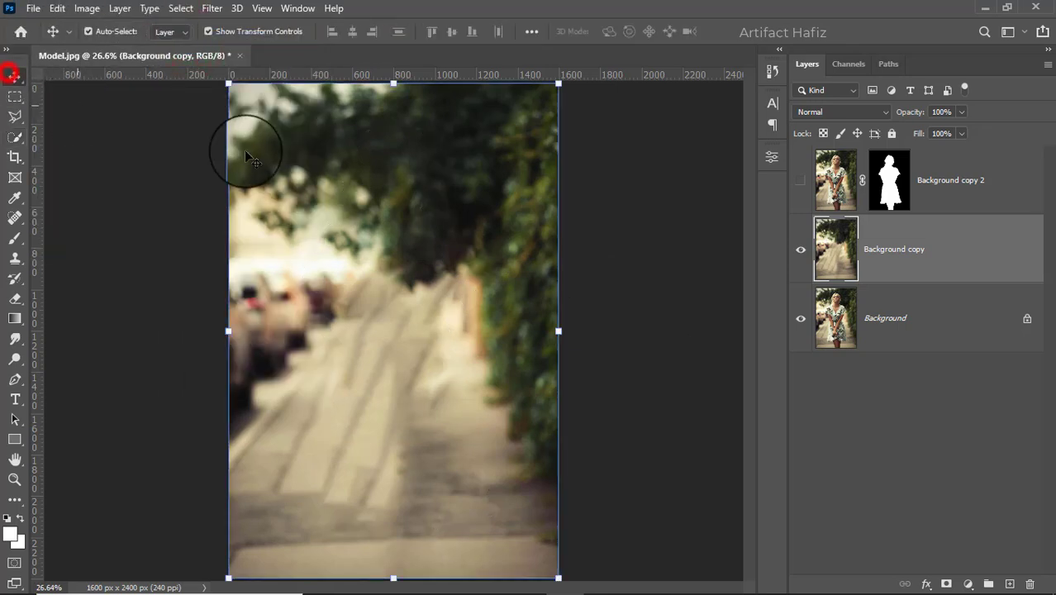
left_click(799, 182)
left_click(800, 182)
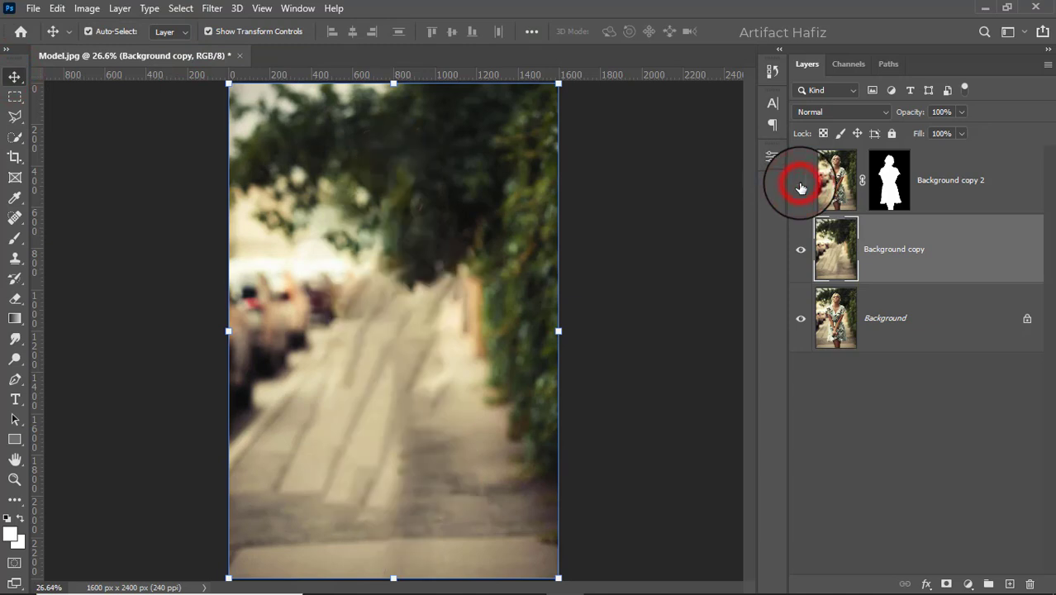
left_click(800, 182)
Convert the Background copy layer for smart filters.
left_click(916, 263)
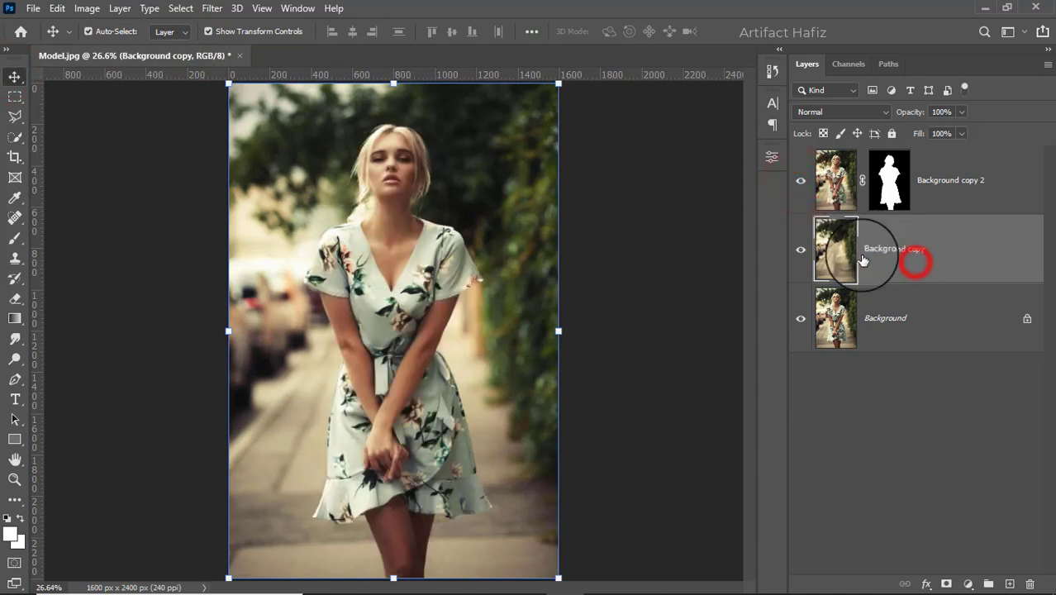
left_click(212, 8)
left_click(234, 47)
Start a Tilt-Shift blur on Background copy, with its centre just below the photo and the upper dashed line at the woman's waist.
left_click(218, 13)
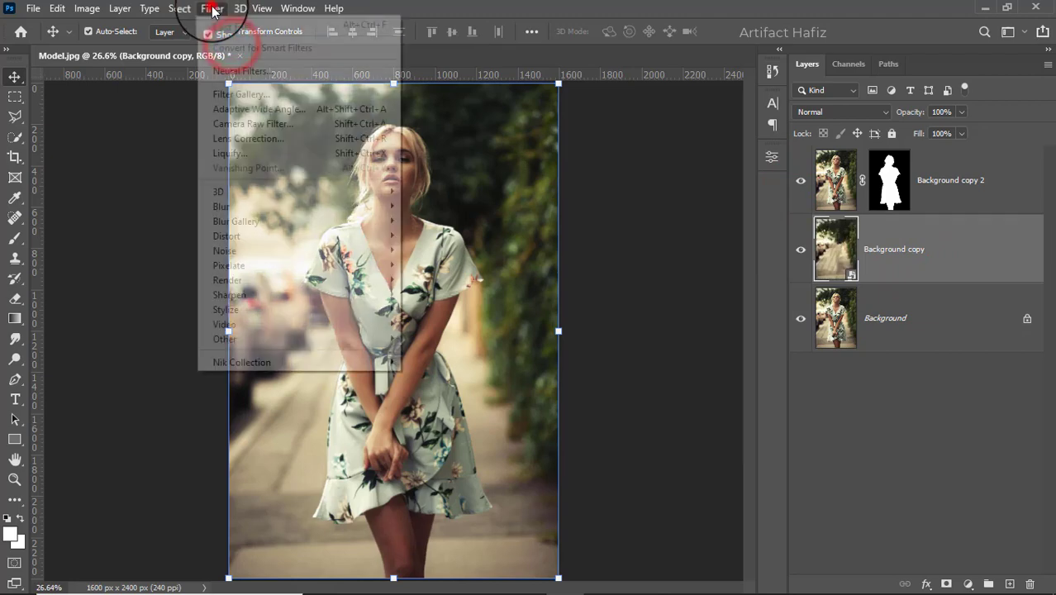
mouse_move(307, 221)
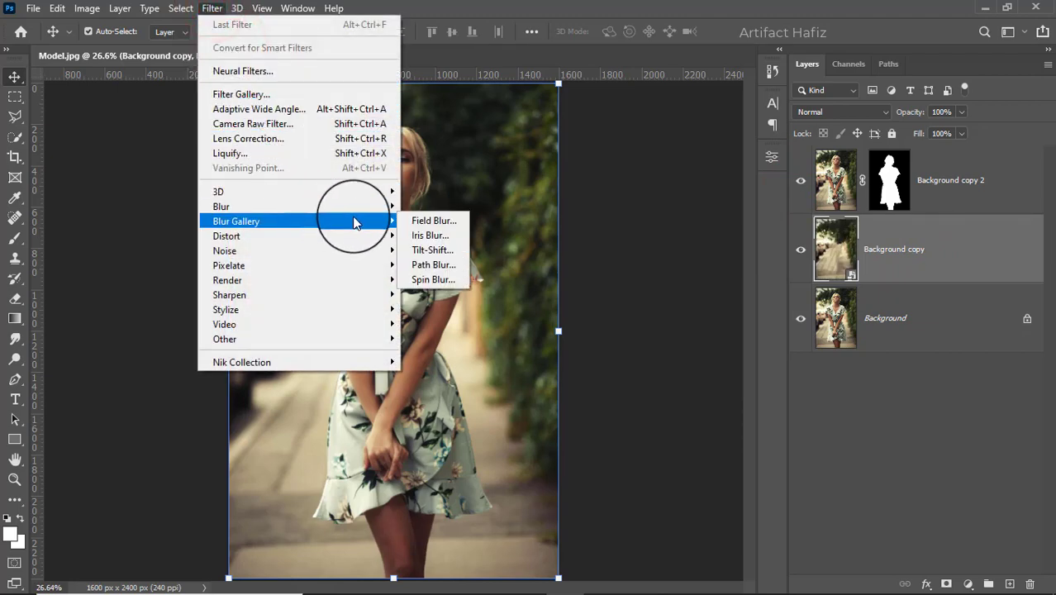
left_click(433, 247)
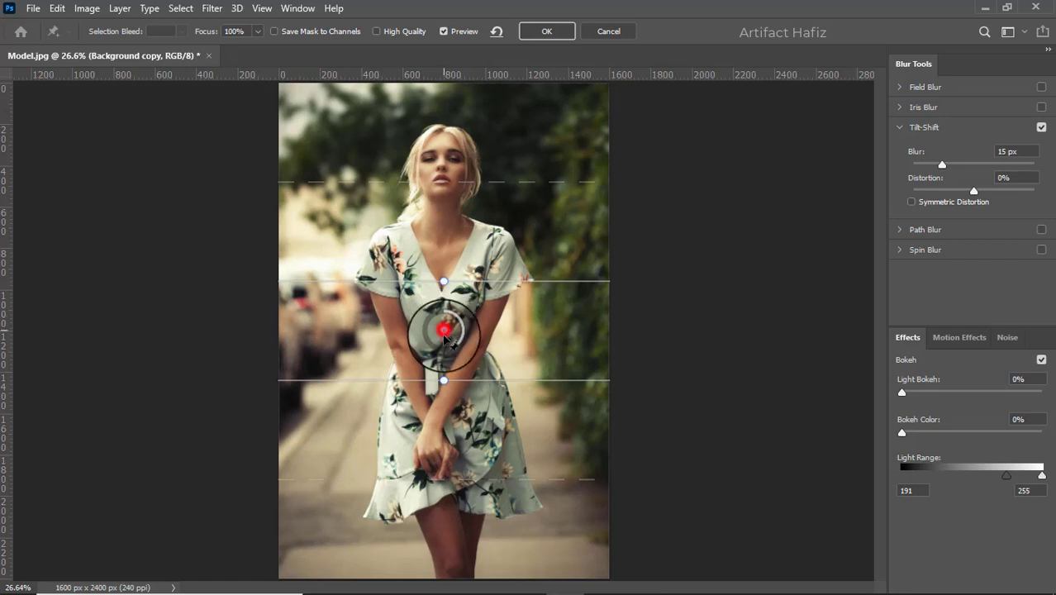
left_click_drag(446, 339, 435, 468)
left_click_drag(422, 559, 423, 563)
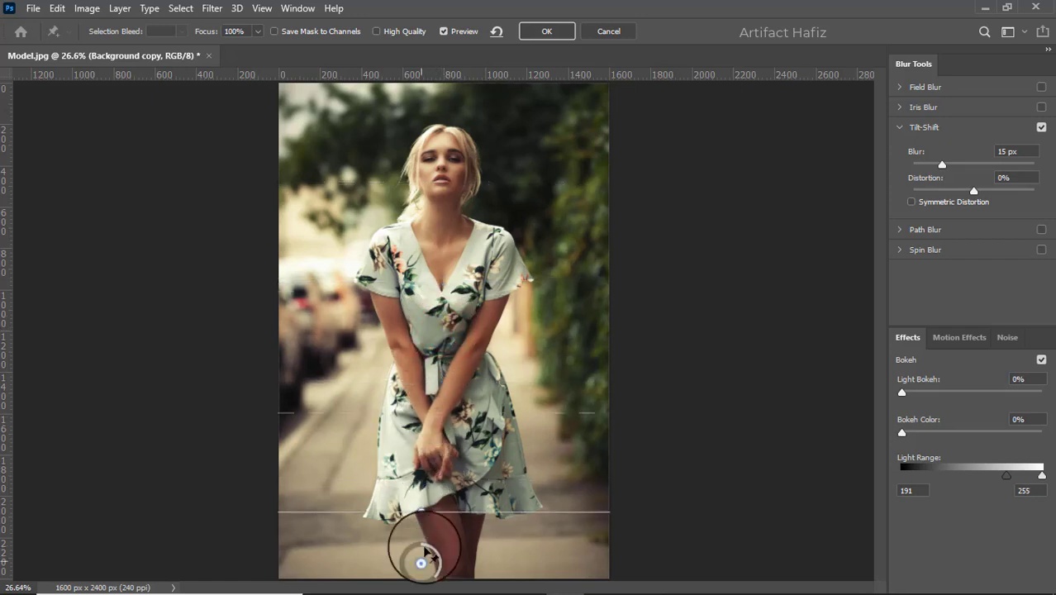
scroll(437, 441, "down", 2)
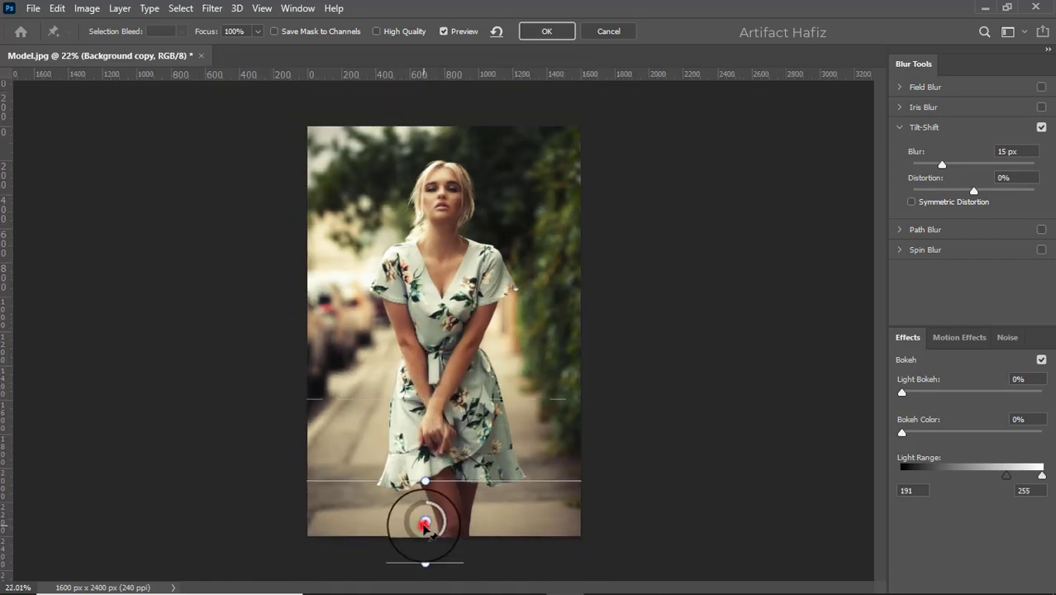
left_click_drag(425, 525, 457, 571)
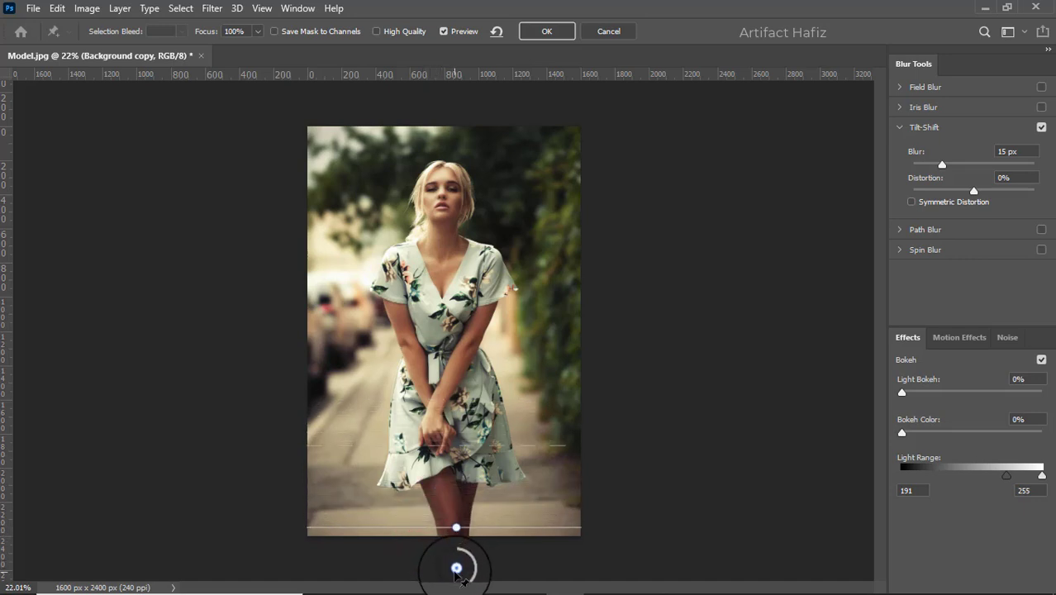
left_click_drag(454, 444, 450, 372)
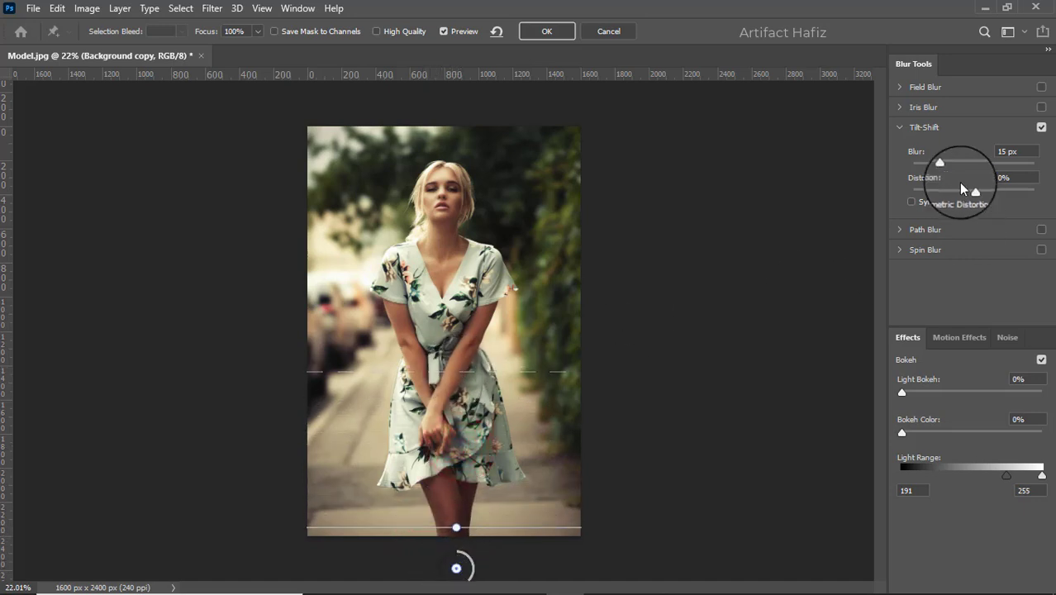
Strengthen the Tilt-Shift blur to slightly above 64 px with its centre moved further below the photo, and apply it.
left_click_drag(960, 166, 977, 167)
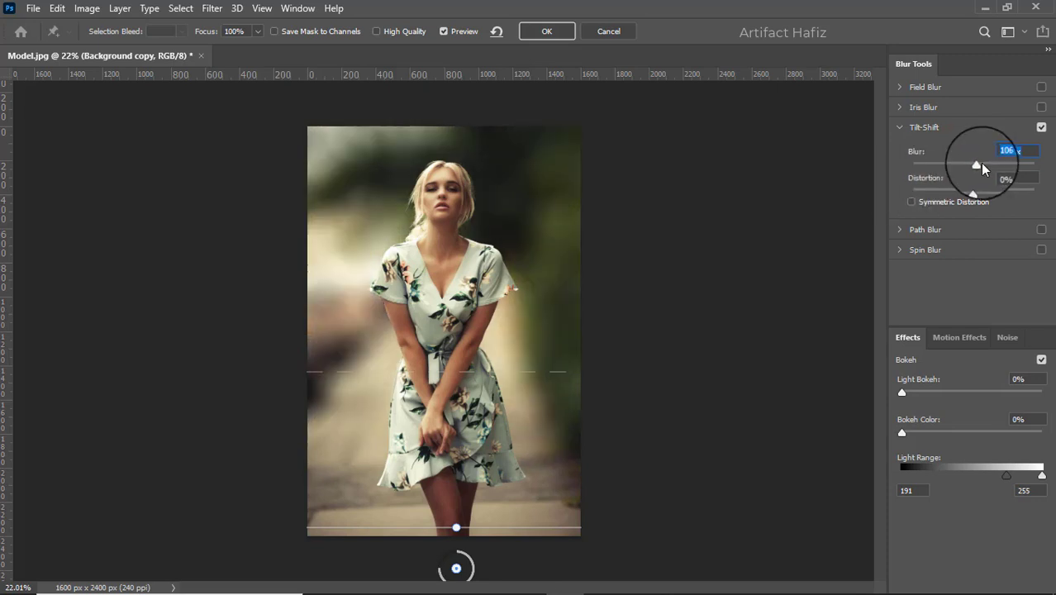
left_click(979, 164)
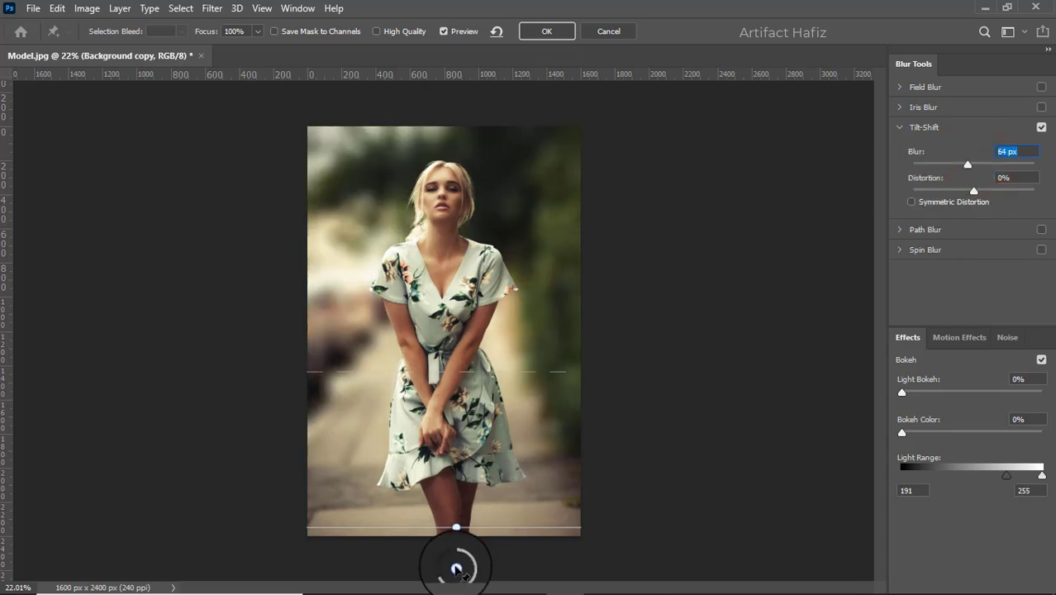
left_click_drag(456, 568, 457, 594)
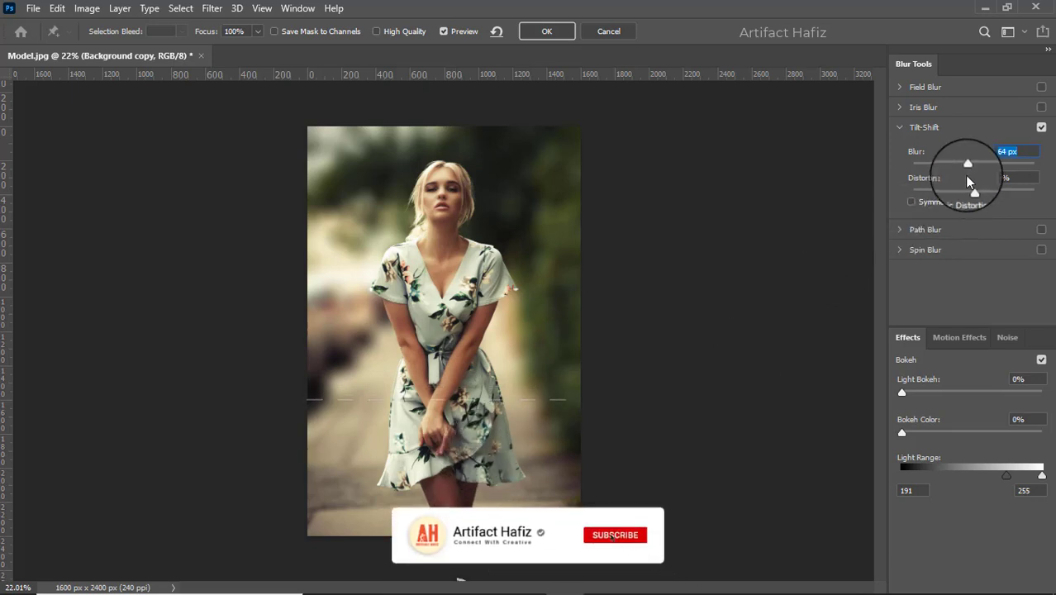
left_click_drag(968, 164, 970, 163)
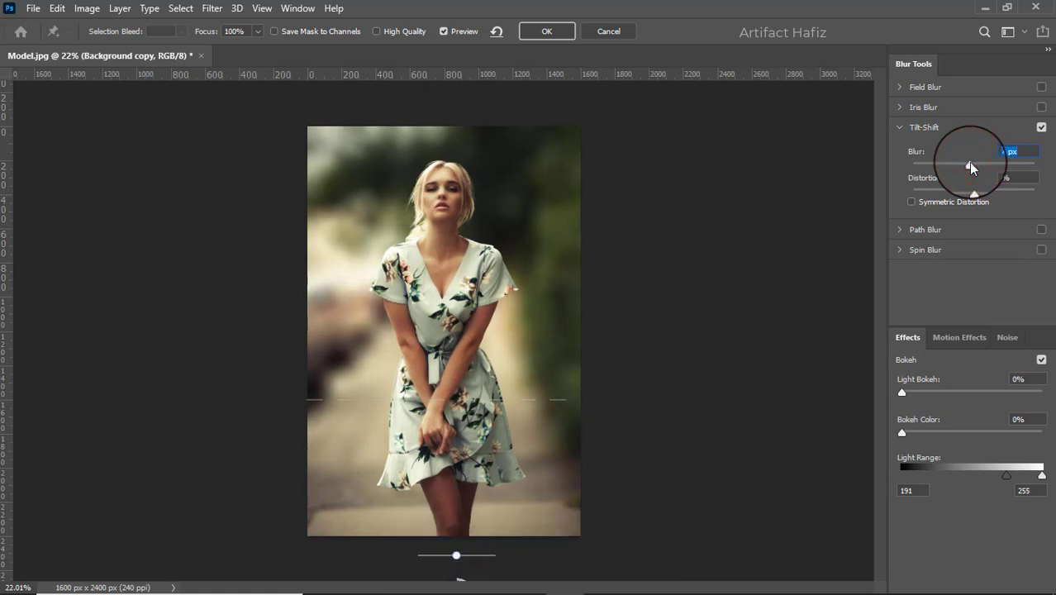
left_click(543, 33)
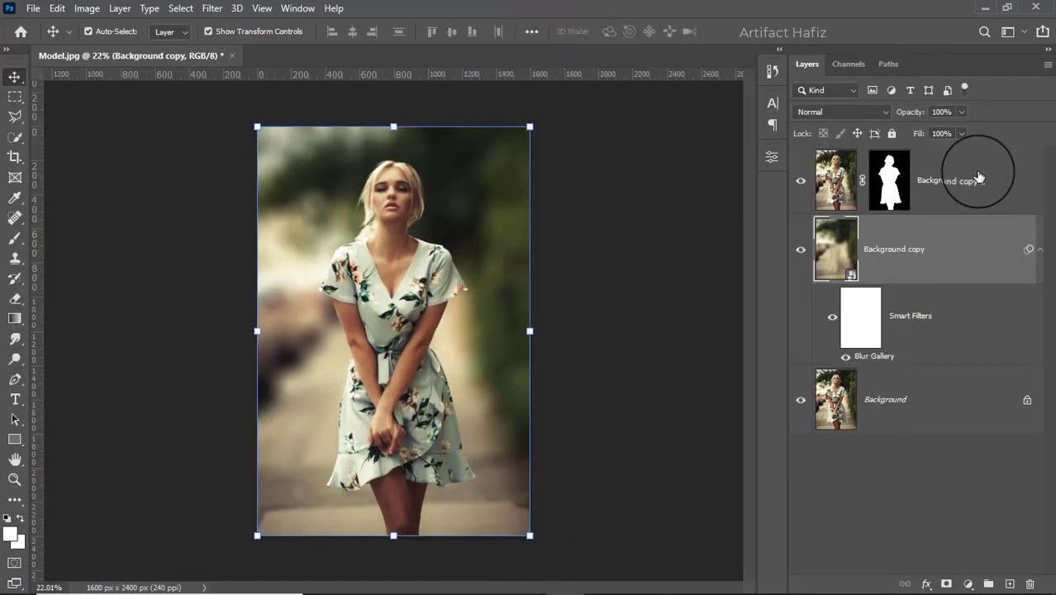
Add a Brightness/Contrast adjustment layer above Background copy 2 with brightness set to -16.
left_click(977, 177)
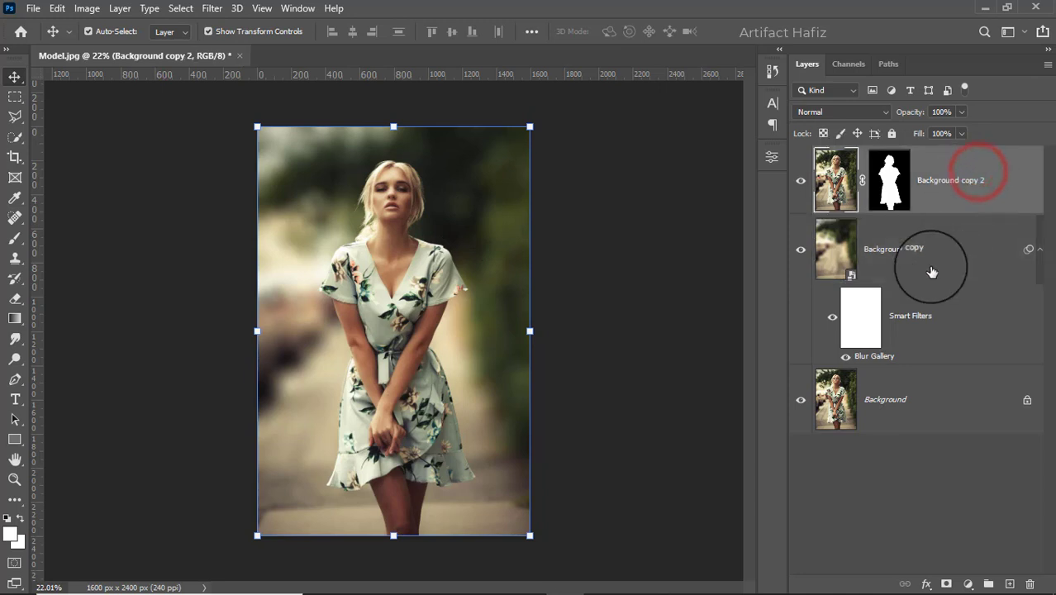
left_click(968, 584)
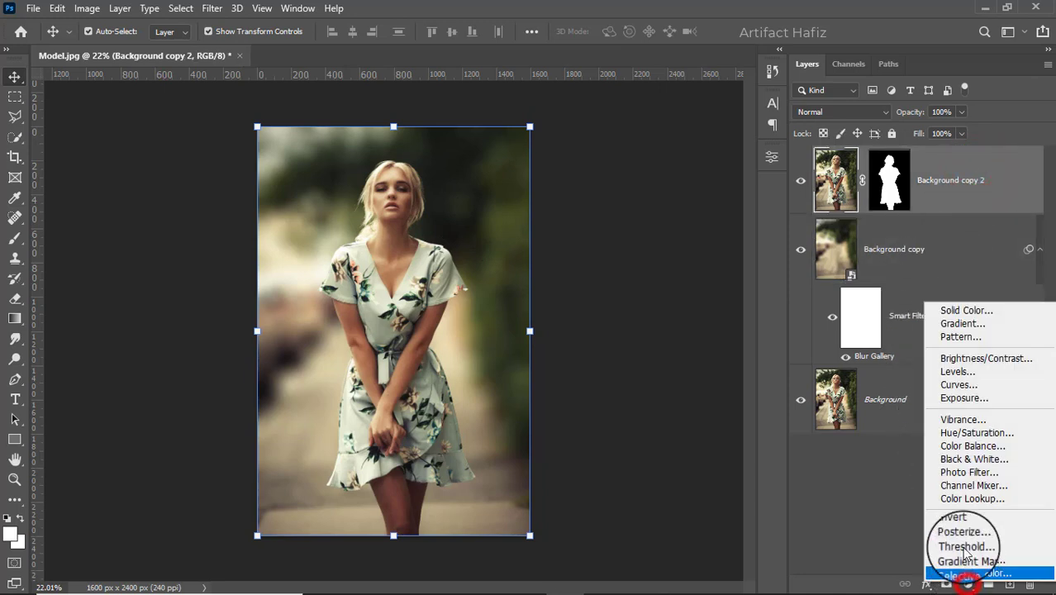
left_click(950, 361)
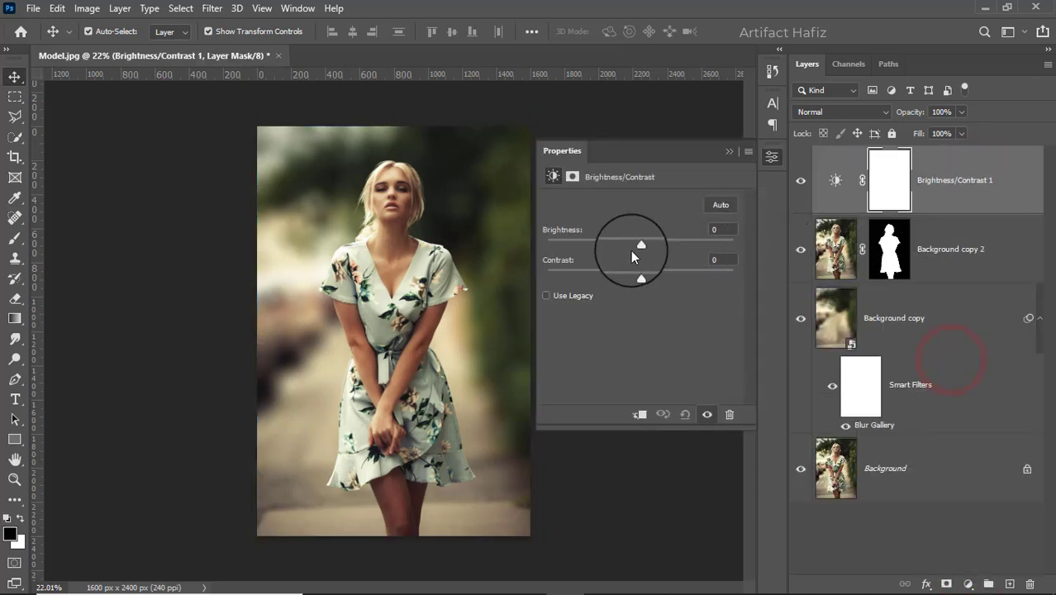
left_click_drag(642, 244, 628, 244)
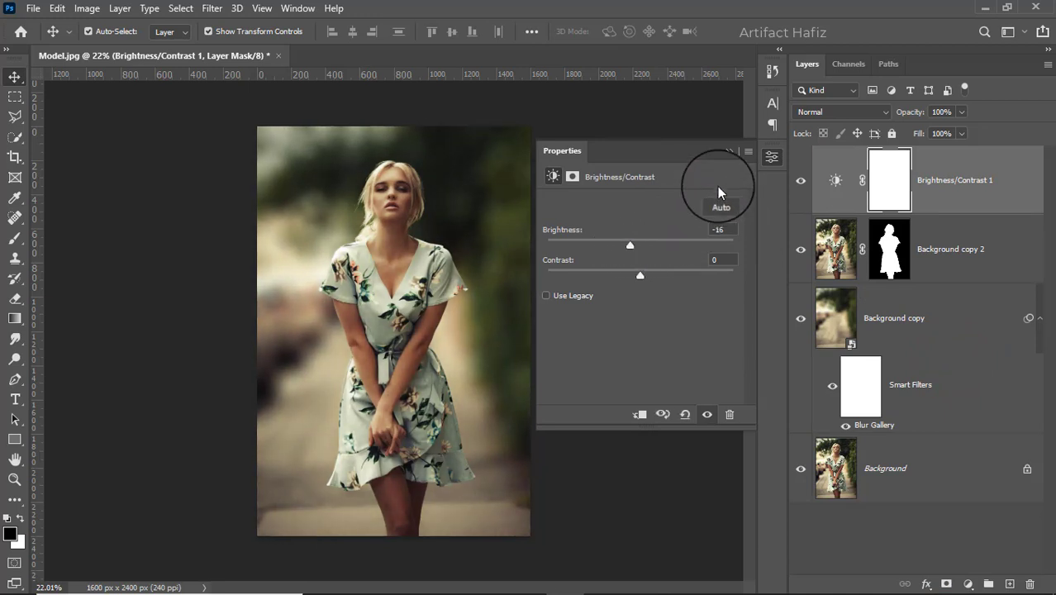
left_click(728, 152)
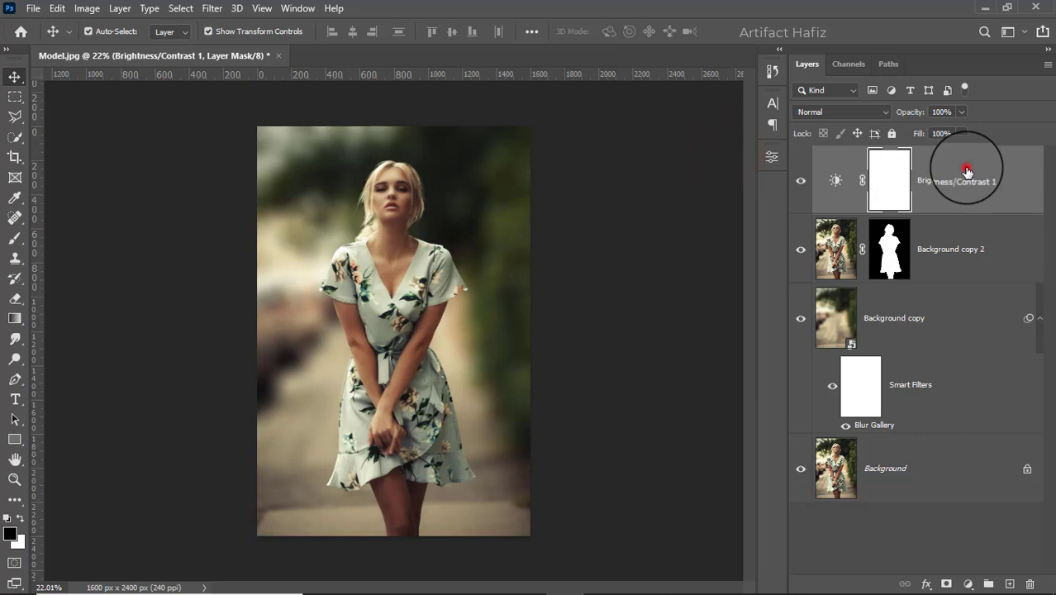
Add a Color Lookup adjustment layer above Brightness/Contrast 1 using the Fuji F125 Kodak 2395 (by Adobe) 3D LUT, and lower its opacity to 7%.
left_click(965, 170)
left_click(967, 581)
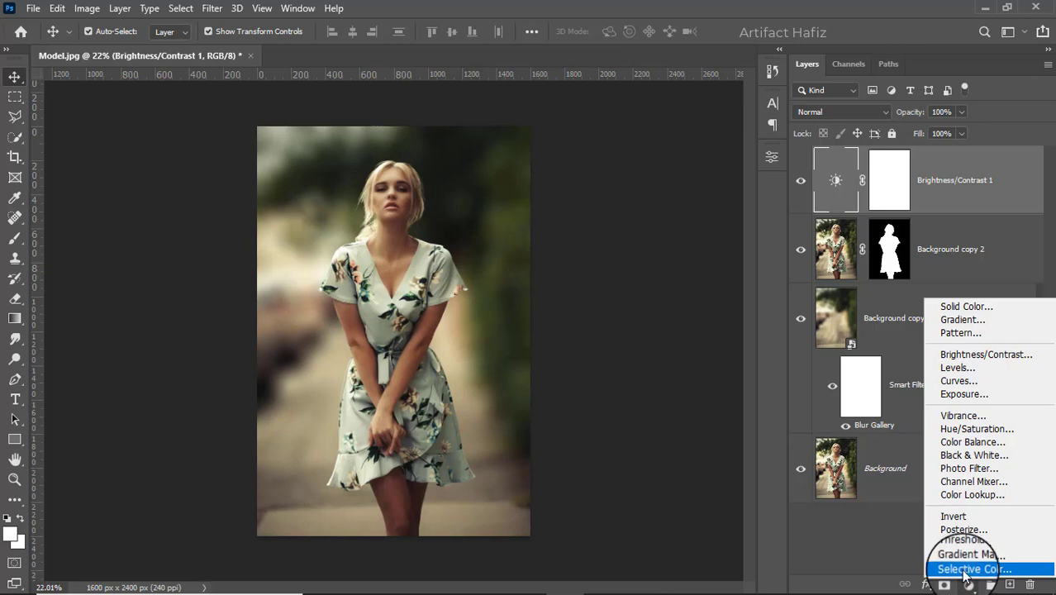
left_click(956, 495)
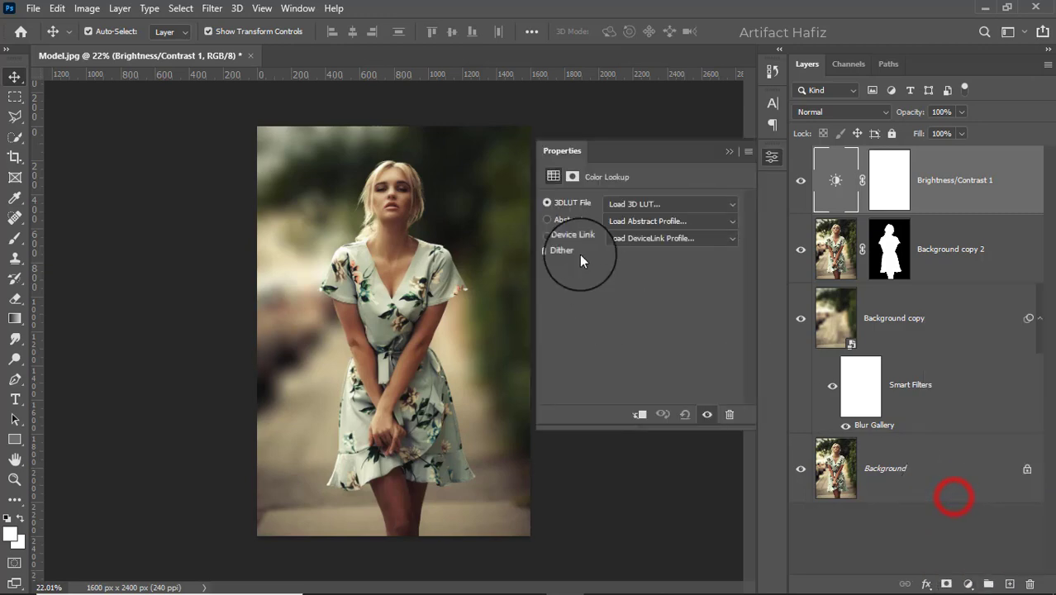
left_click(620, 203)
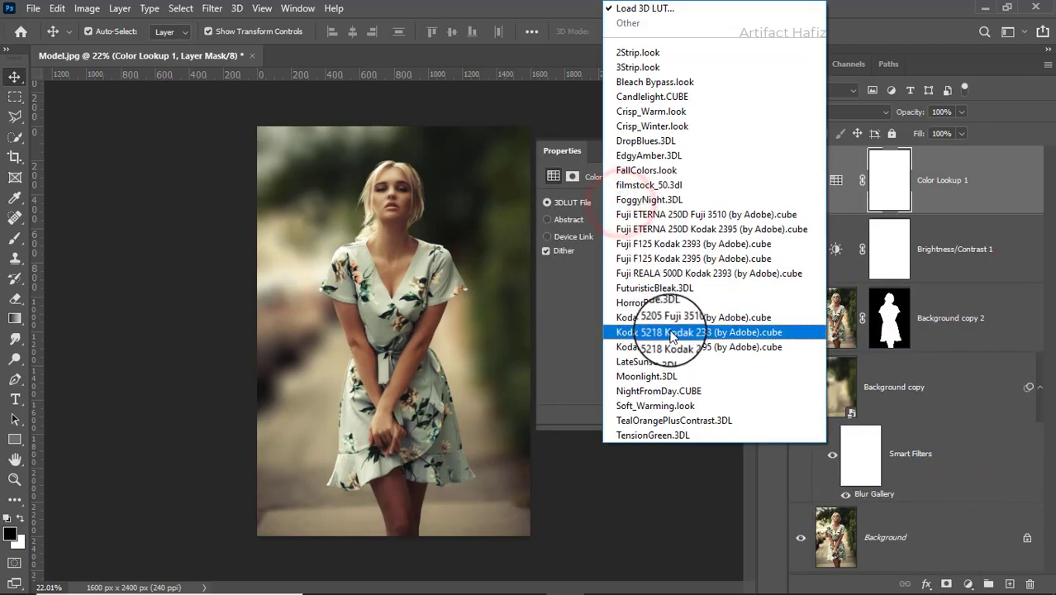
left_click(671, 260)
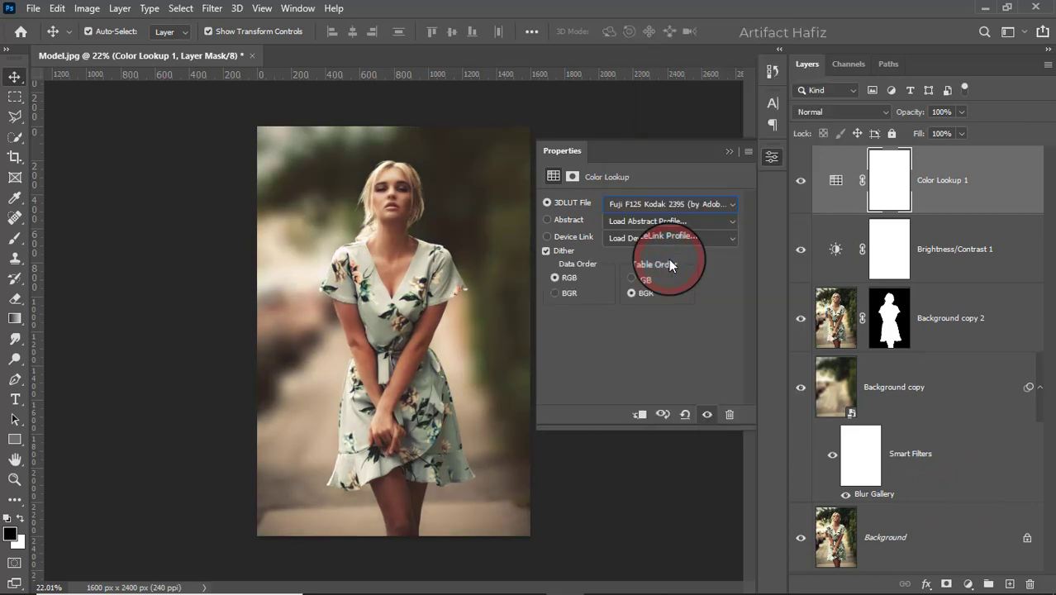
left_click(729, 151)
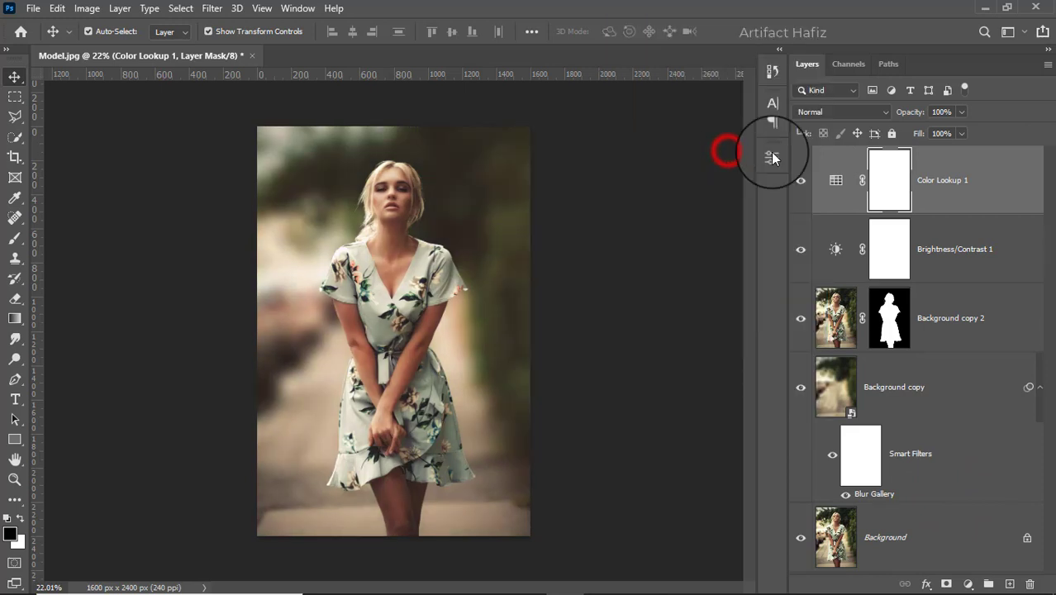
left_click(961, 113)
left_click_drag(958, 132, 896, 130)
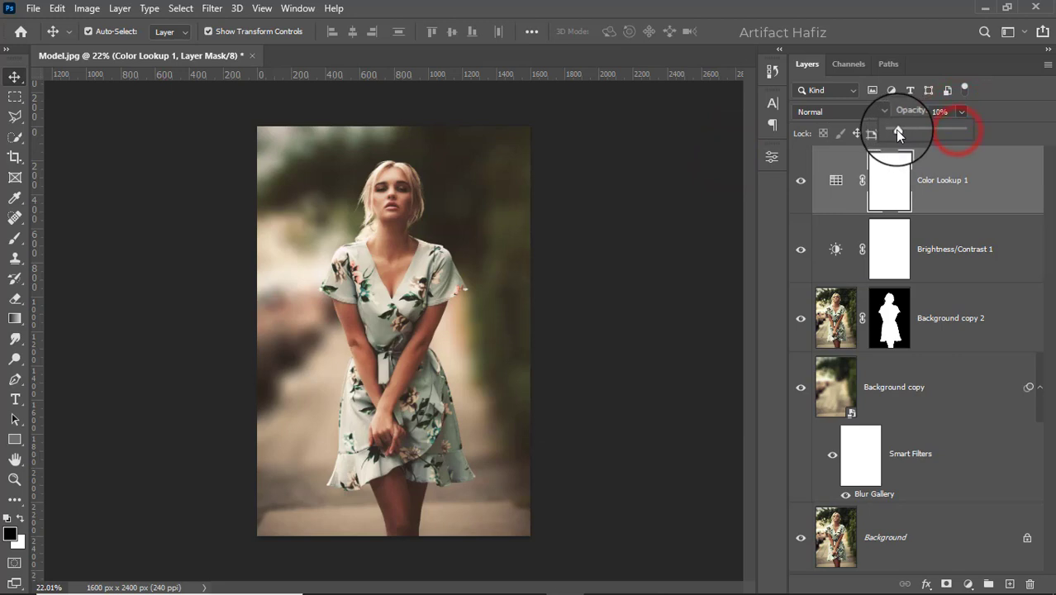
Add a Curves adjustment layer above Color Lookup 1, anchoring the RGB curve in the shadows and slightly raising it in the highlights.
left_click(946, 162)
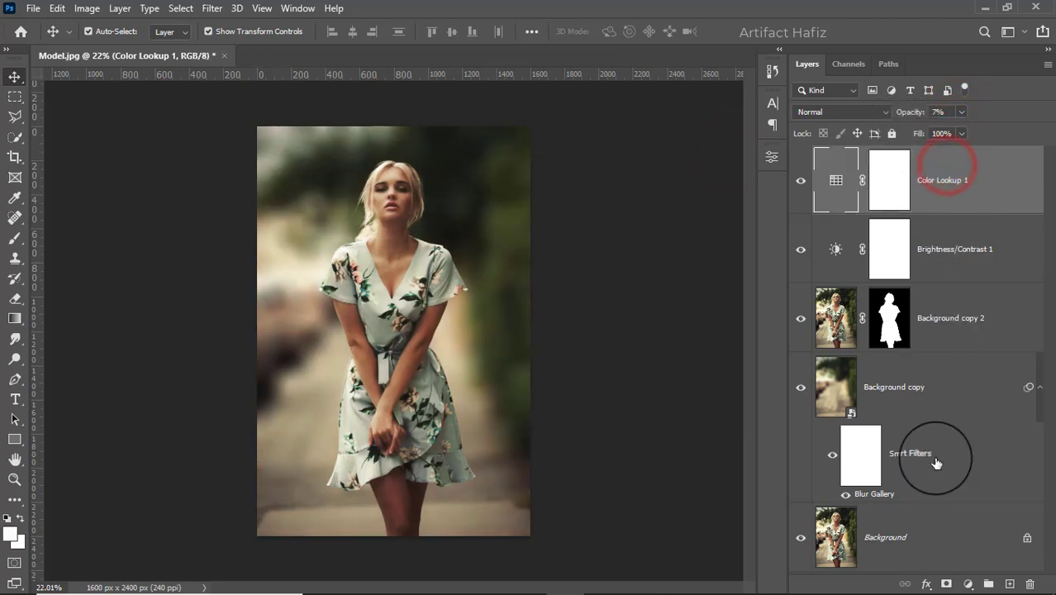
left_click(968, 584)
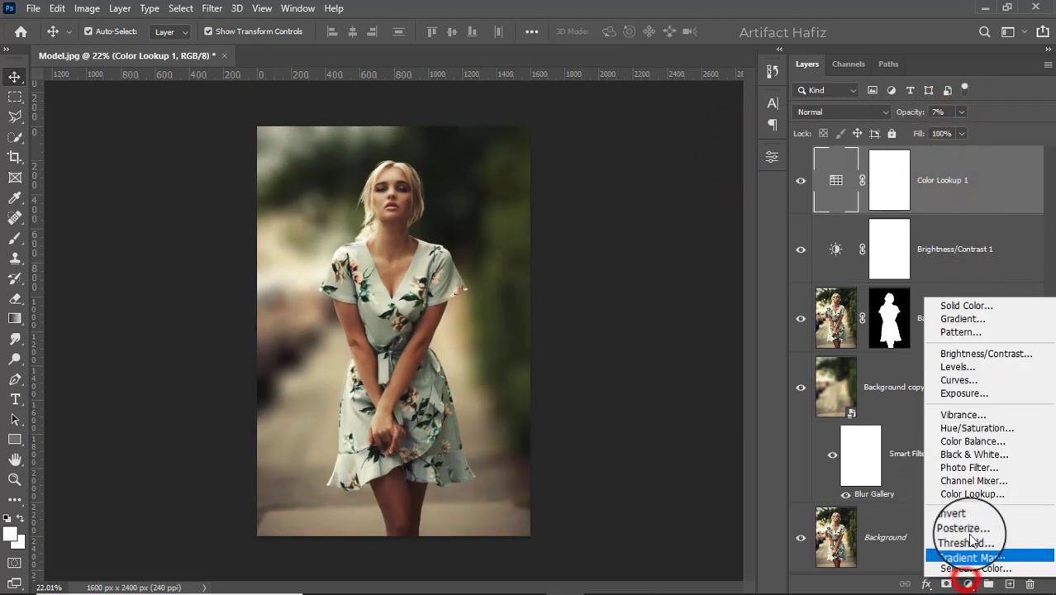
left_click(957, 379)
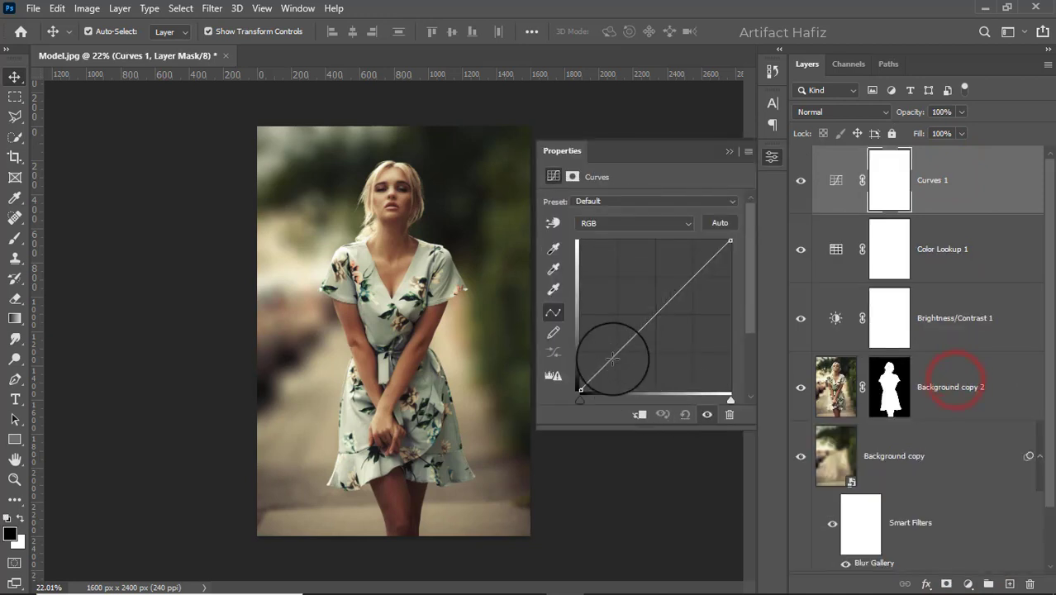
left_click(617, 353)
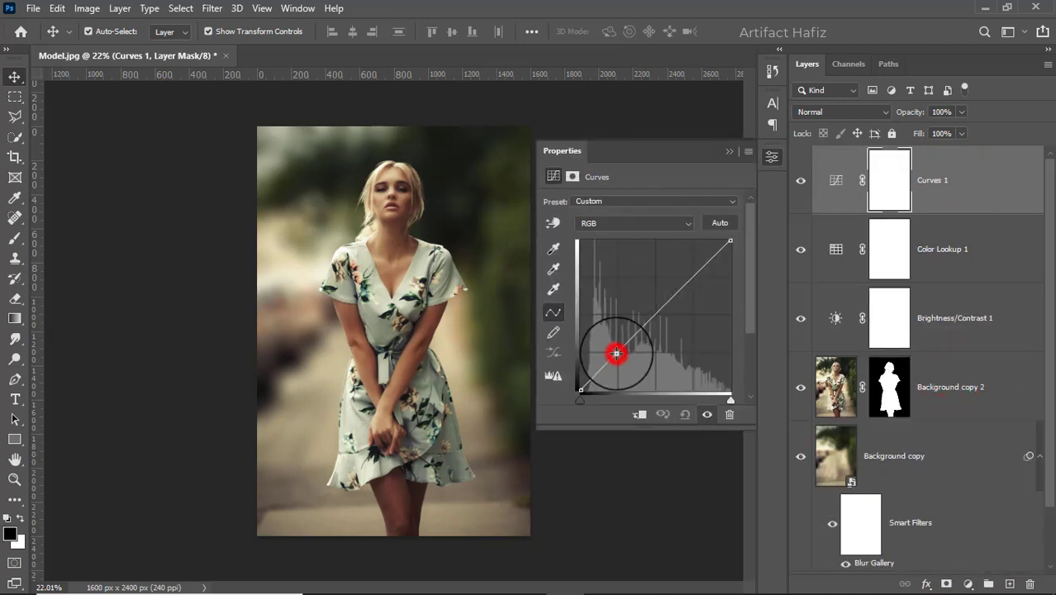
left_click(696, 272)
left_click_drag(697, 272, 696, 266)
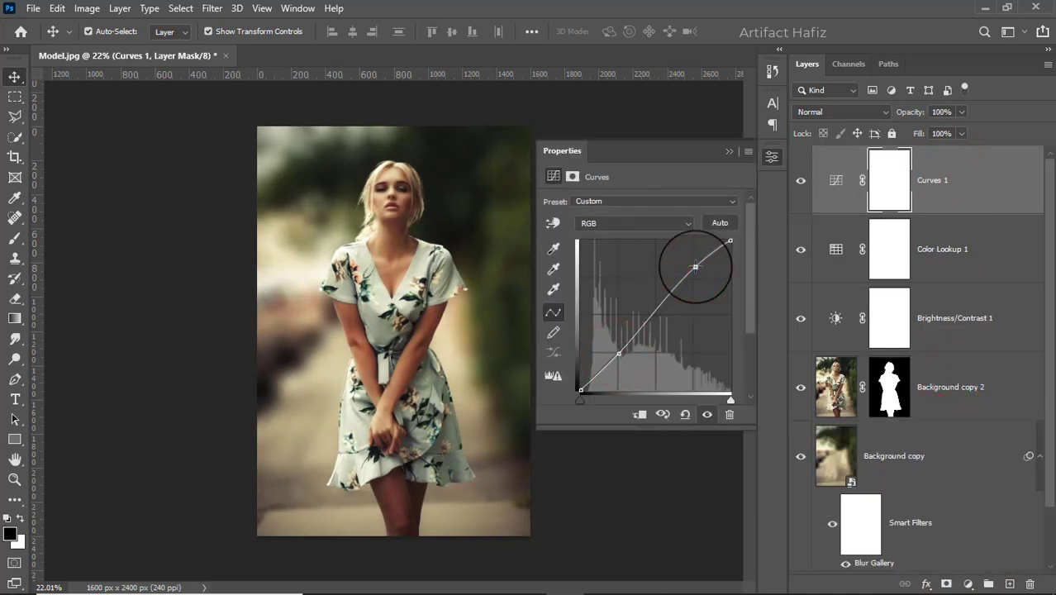
left_click(729, 151)
Add a Levels adjustment layer above Curves 1 with the black input at 5 and the midtones at 1.16.
left_click(946, 181)
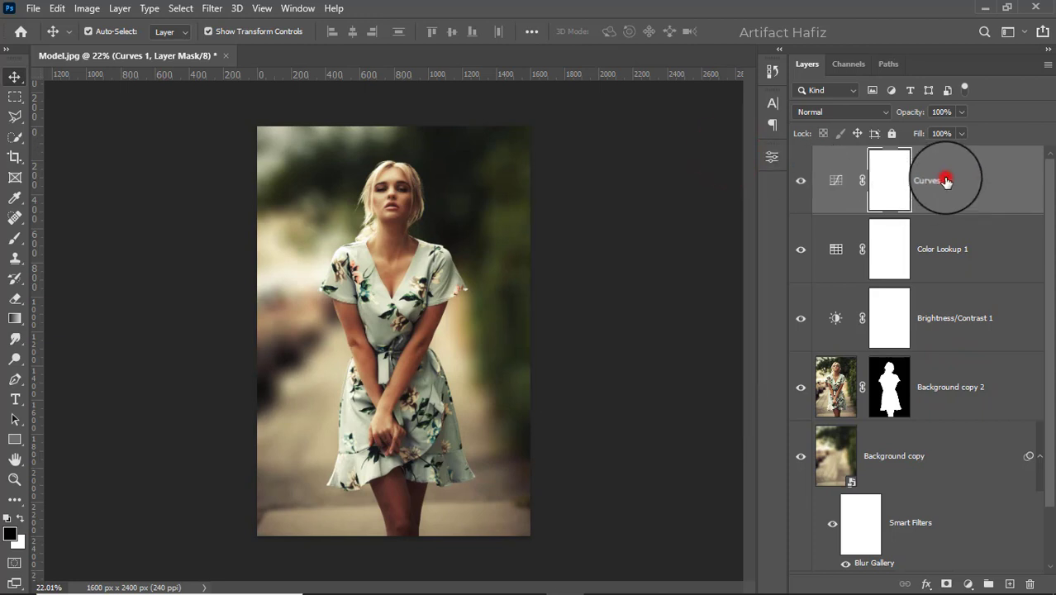
left_click(967, 584)
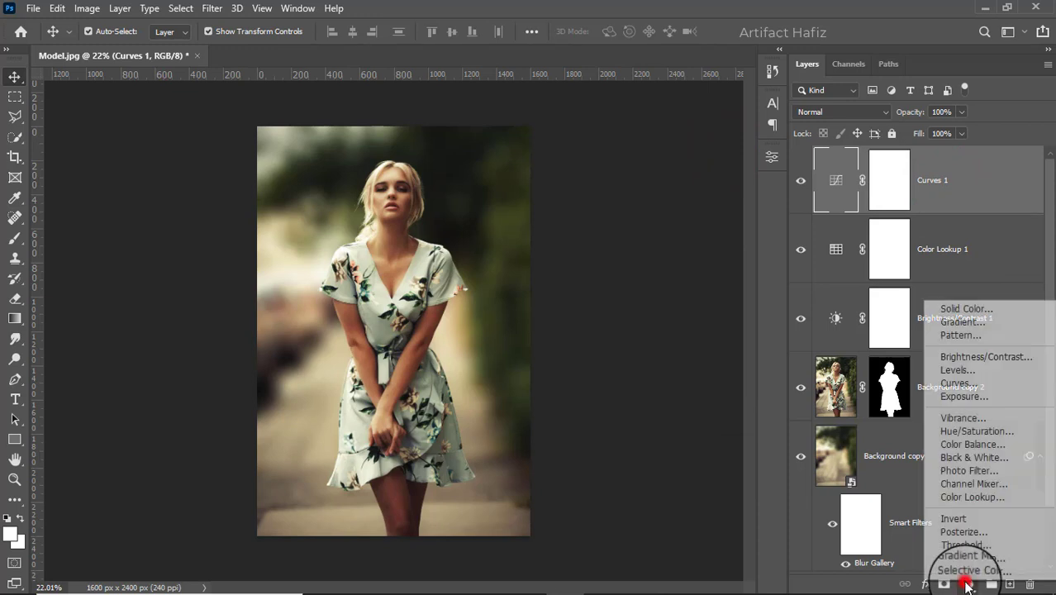
left_click(963, 371)
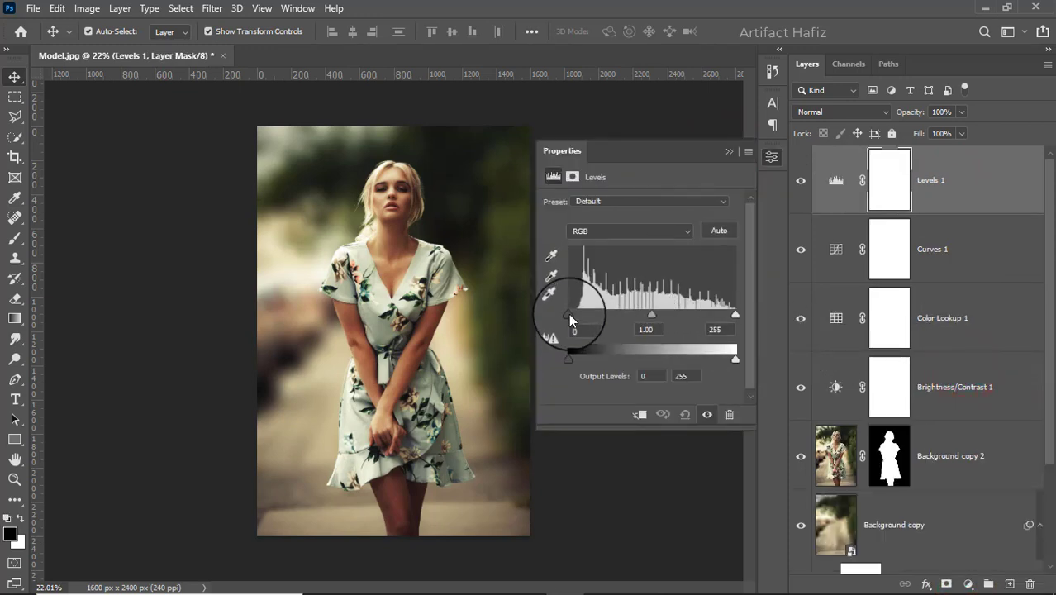
left_click_drag(568, 313, 571, 312)
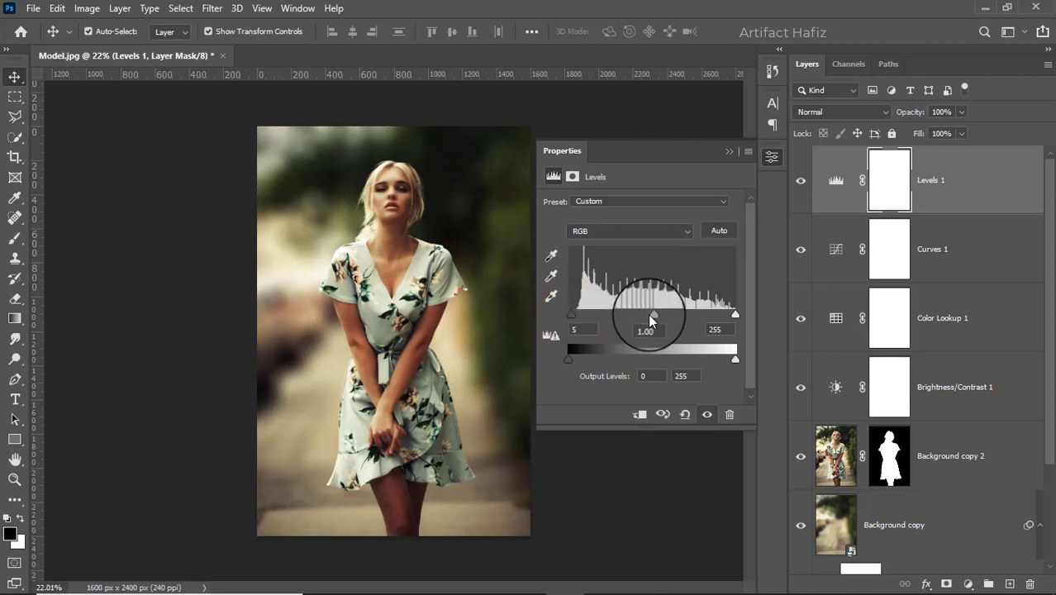
left_click_drag(650, 317, 643, 316)
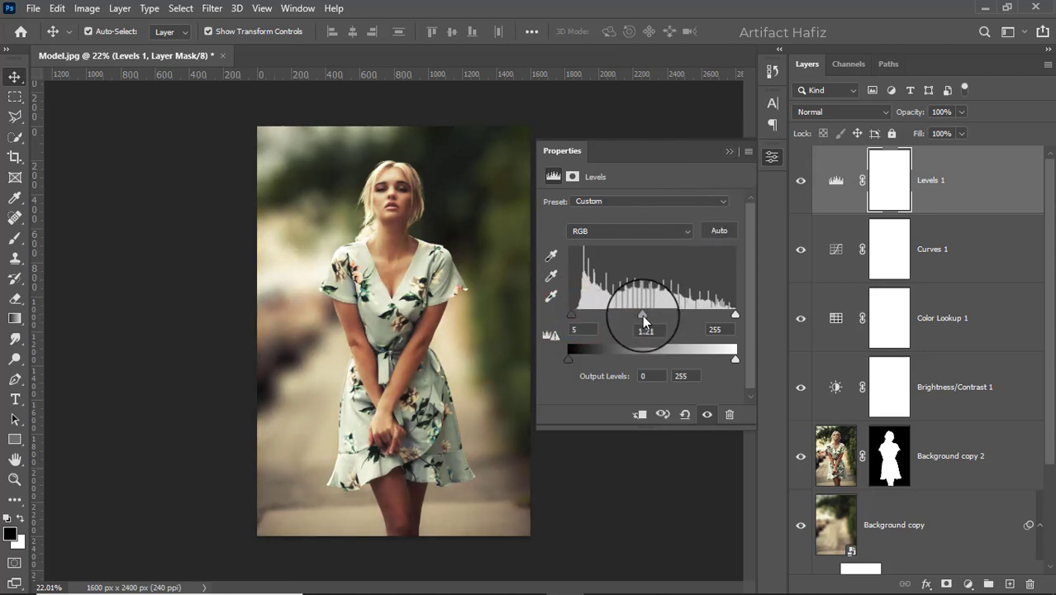
left_click_drag(642, 315, 644, 314)
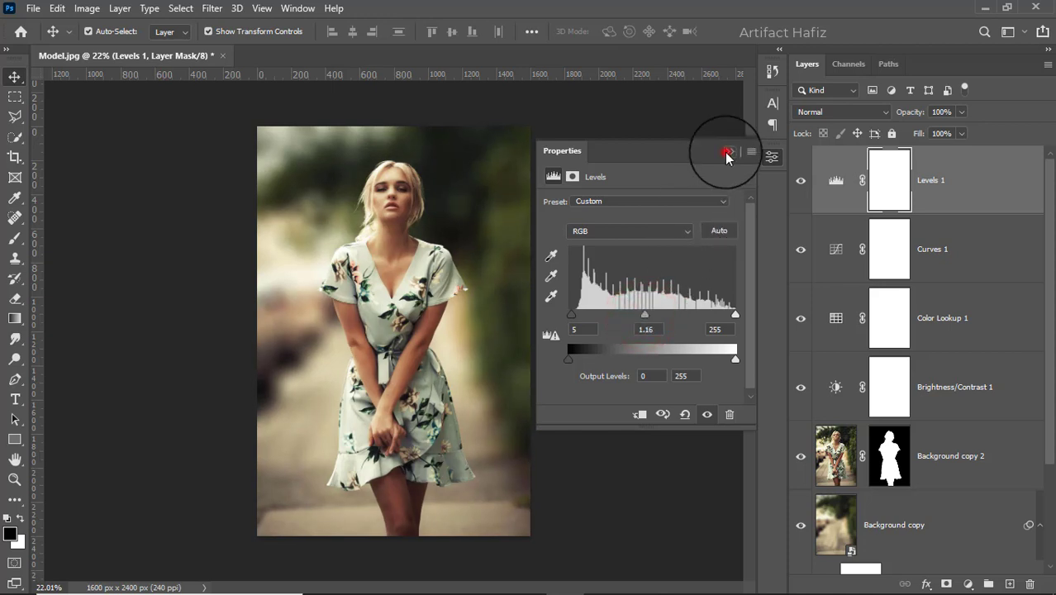
left_click(726, 155)
Stamp all visible layers into a new layer above Levels 1 and convert it for smart filters.
left_click(945, 184)
key("ctrl+alt+shift+e")
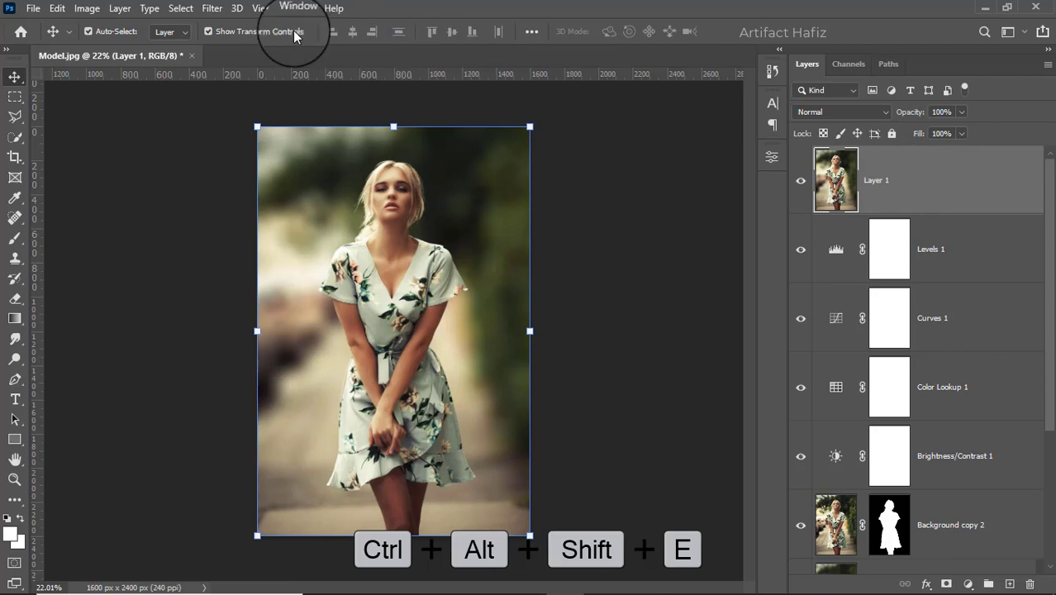
left_click(212, 8)
left_click(219, 47)
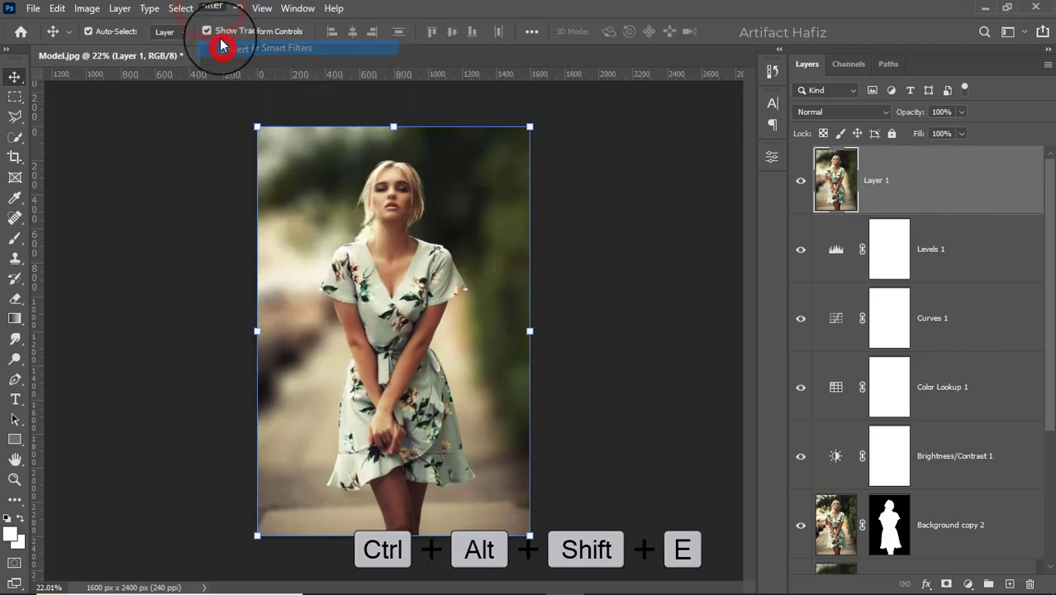
Start a Camera Raw Filter on the stamped layer with exposure -0.10, contrast +1, highlights -26, shadows +7, whites +25 and blacks +10.
left_click(208, 12)
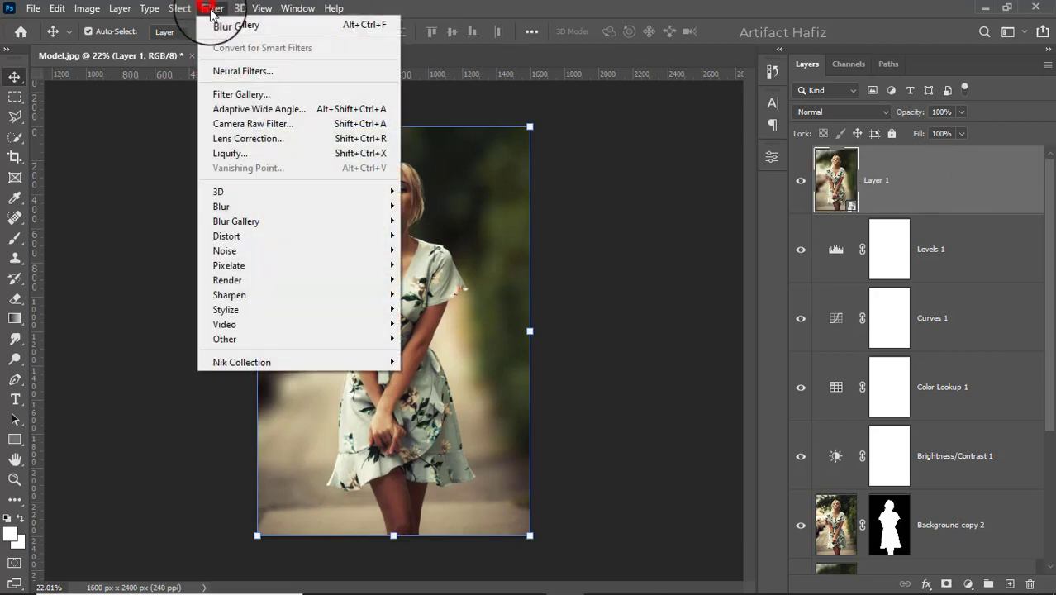
left_click(242, 121)
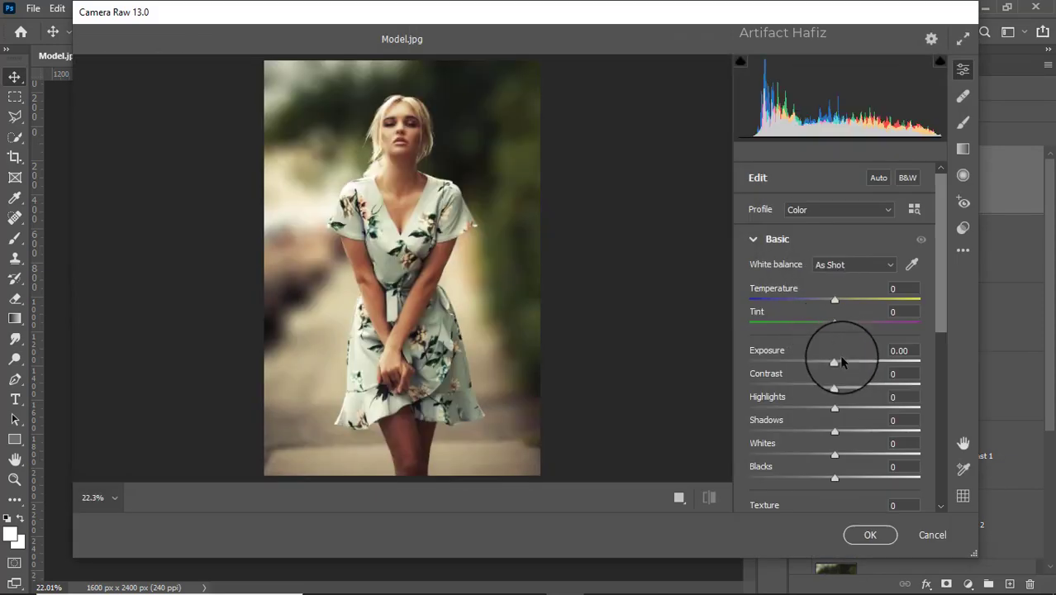
left_click_drag(838, 364, 834, 364)
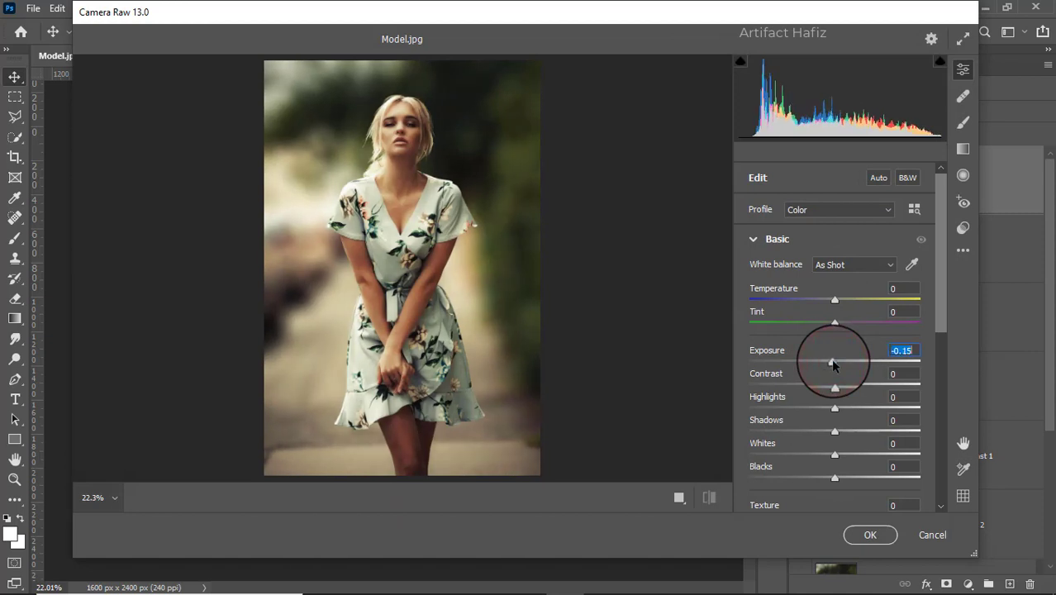
left_click_drag(835, 407, 855, 454)
scroll(834, 392, "down", 1)
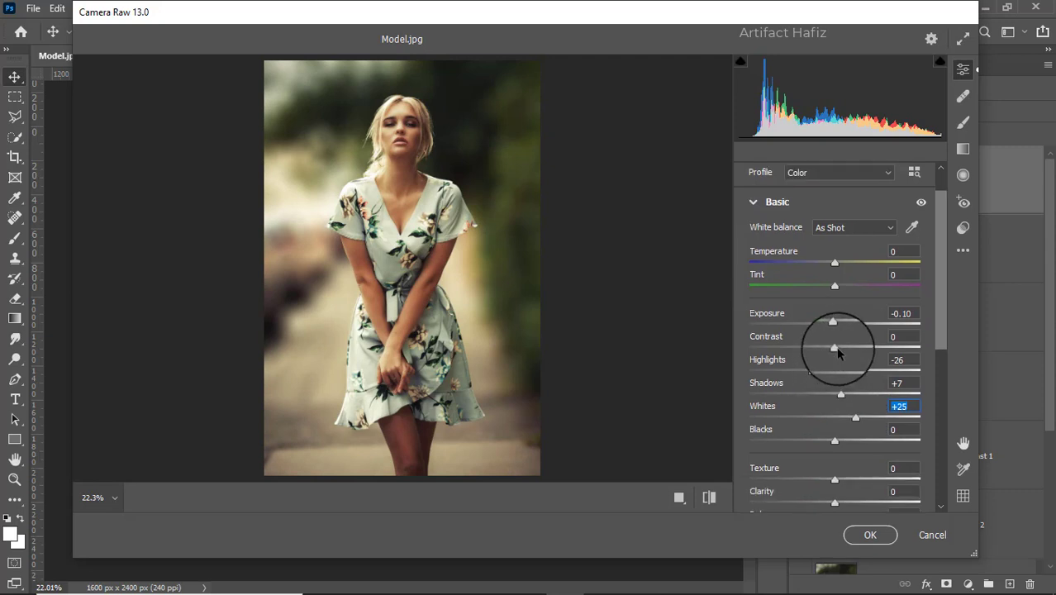
left_click(836, 349)
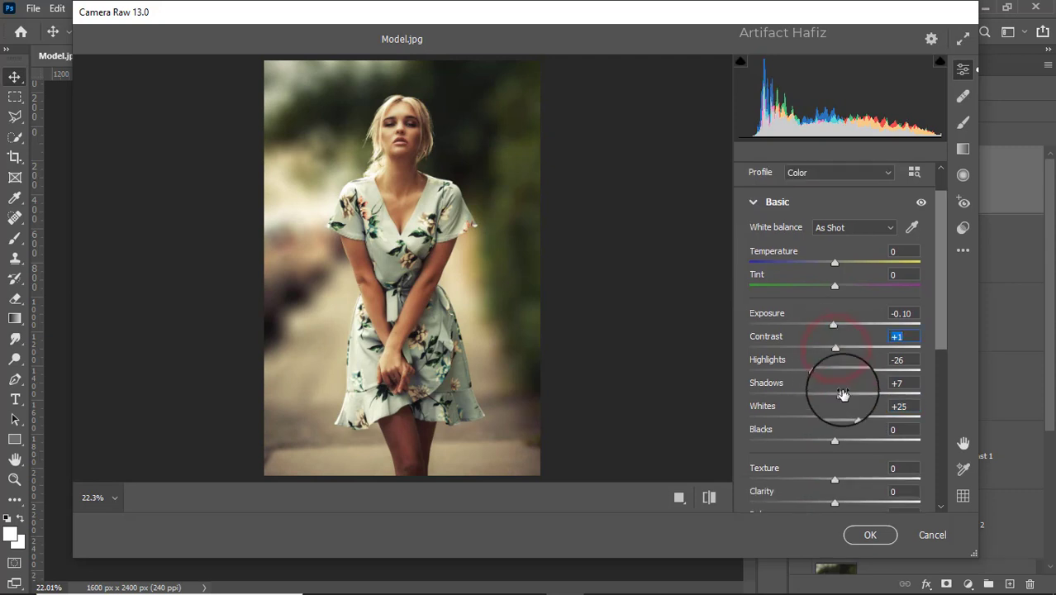
mouse_move(835, 440)
left_mouse_down()
mouse_move(859, 444)
mouse_move(825, 443)
mouse_move(844, 444)
left_mouse_up()
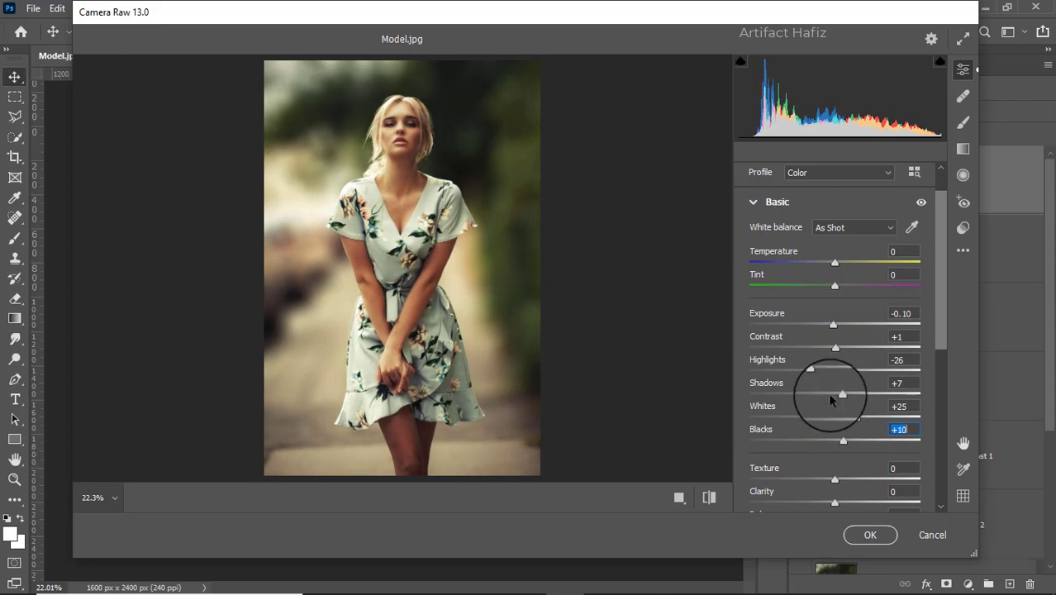
Set texture to -3, clarity to +3 and dehaze to +2 in the Camera Raw basic adjustments.
scroll(831, 393, "down", 3)
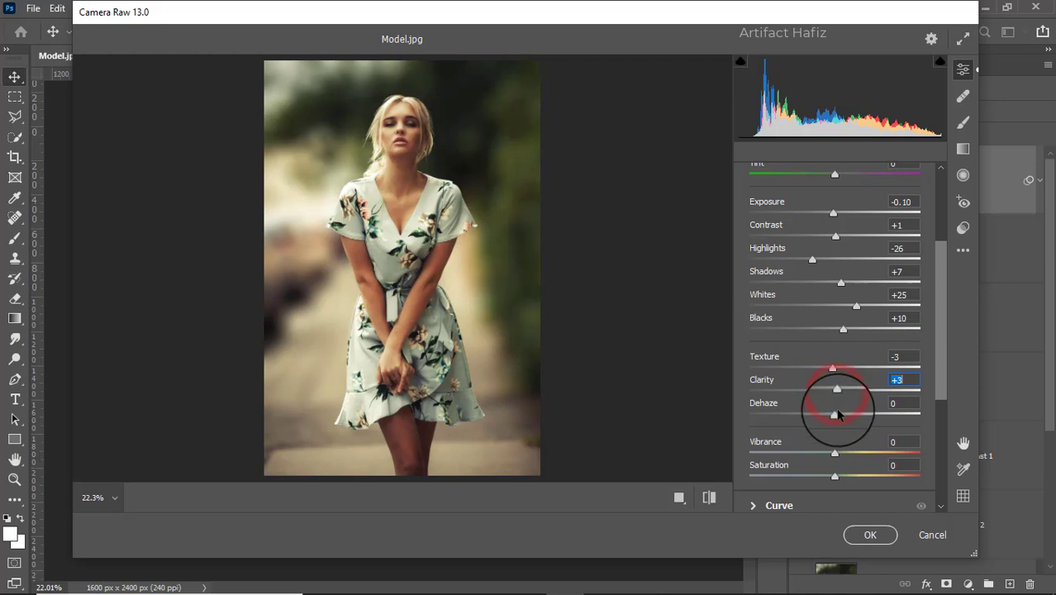
left_click(835, 416)
left_click_drag(838, 418, 839, 419)
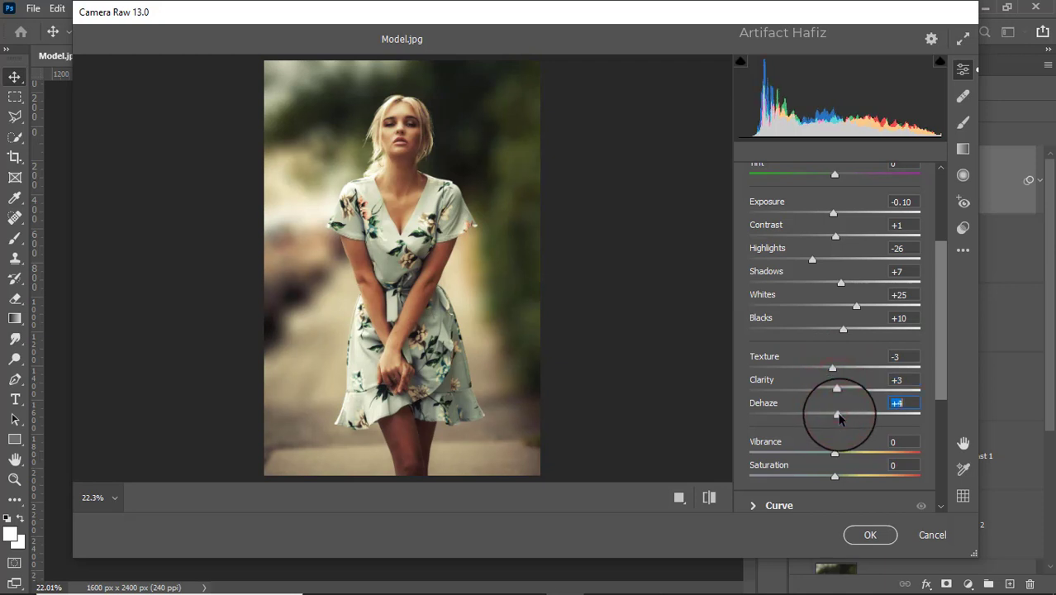
Shape the blue channel curve by lifting its black endpoint slightly, anchoring the shadows and raising the highlights to input 193, output 197.
scroll(818, 348, "down", 4)
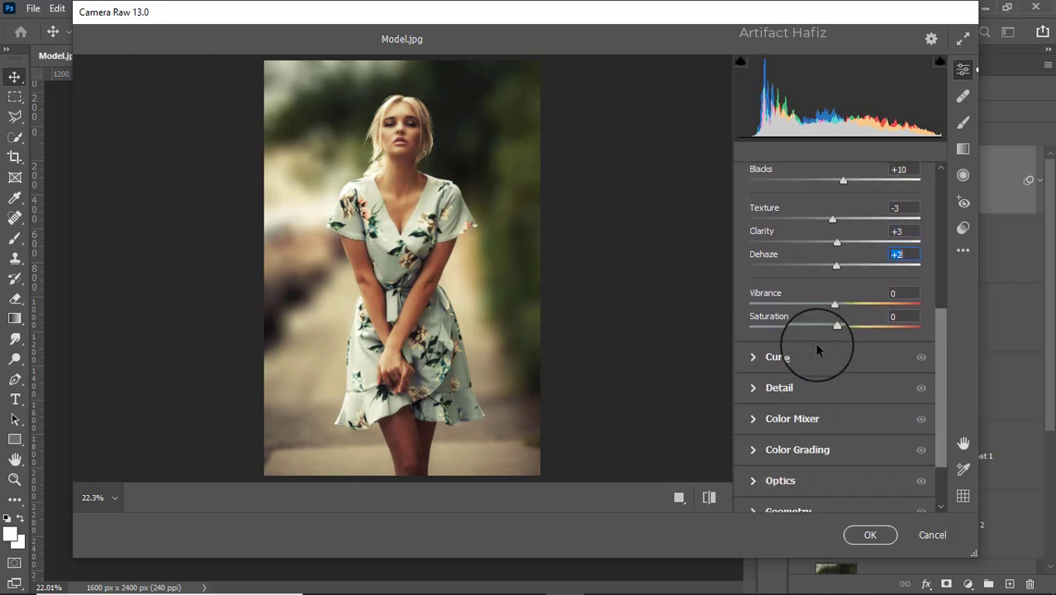
left_click(777, 359)
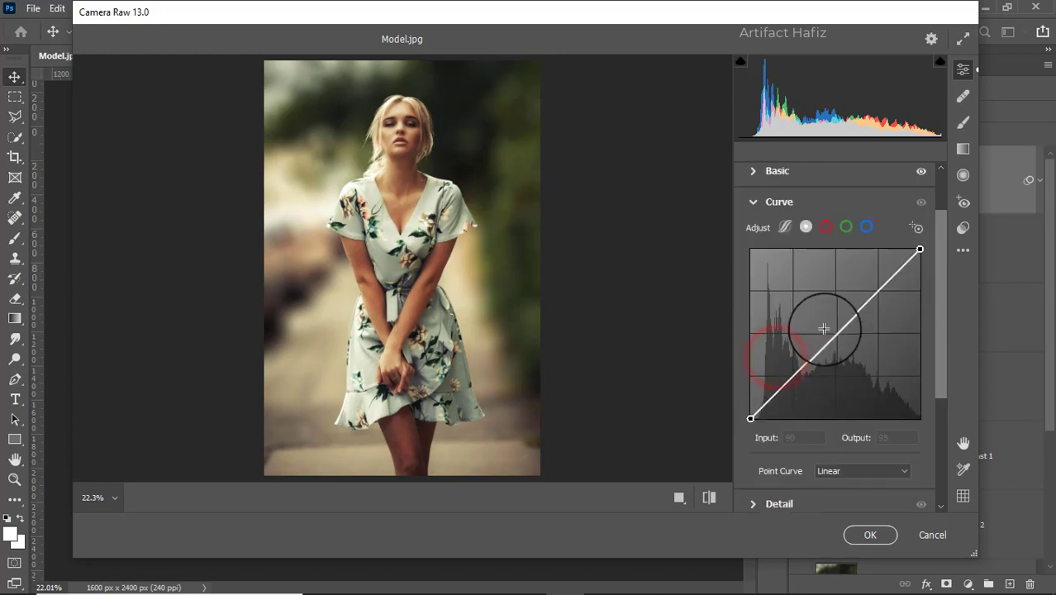
left_click(866, 227)
left_click_drag(751, 418, 750, 410)
left_click_drag(789, 376, 793, 378)
left_click_drag(877, 295, 877, 288)
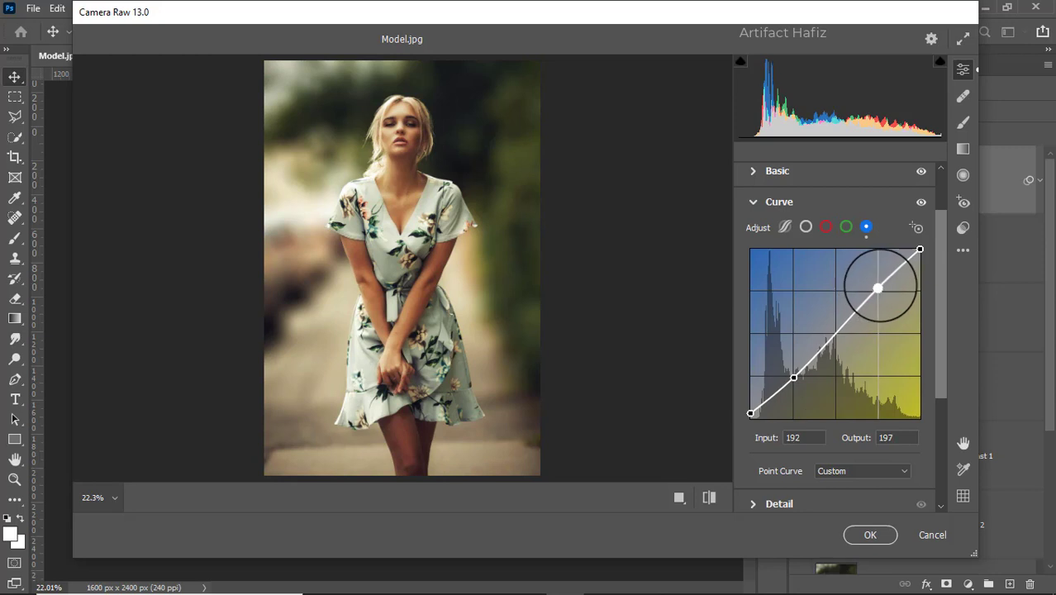
Set noise reduction to 7 and sharpening to 9 in the Camera Raw detail adjustments.
scroll(837, 318, "down", 3)
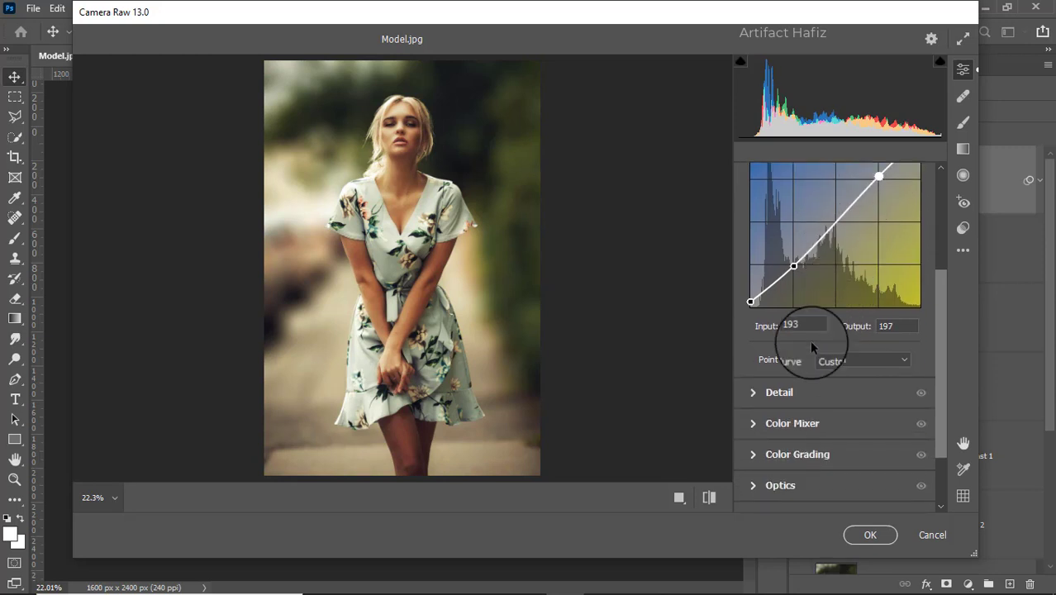
left_click(758, 393)
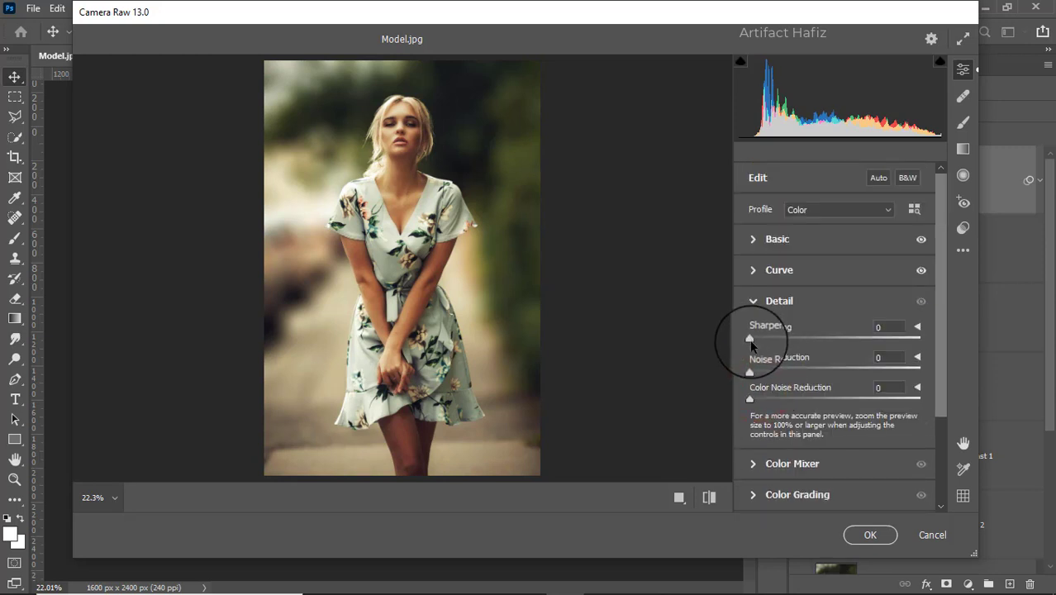
left_click_drag(749, 372, 765, 373)
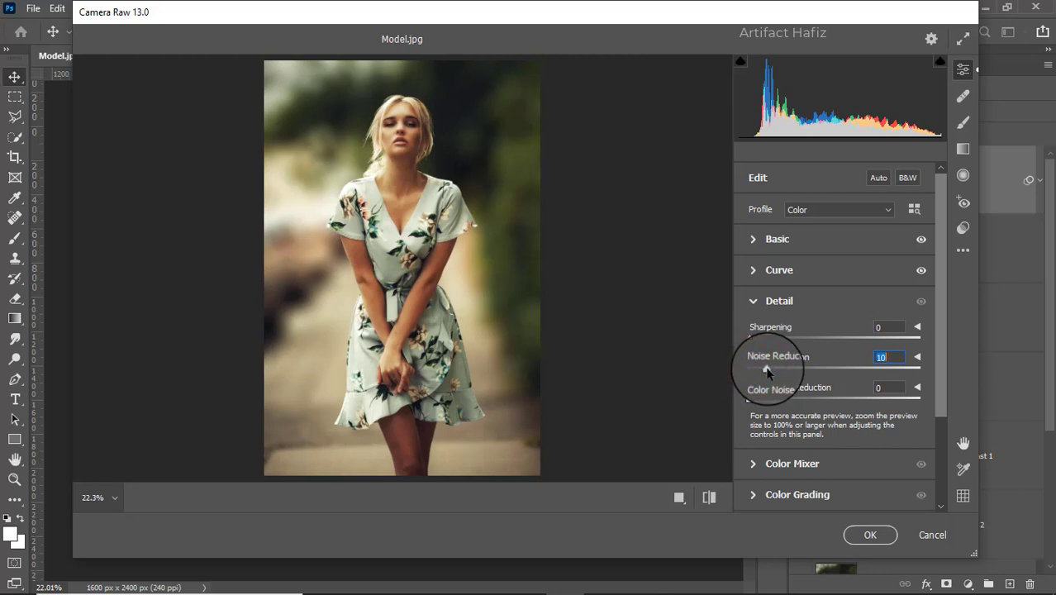
left_click_drag(767, 373, 764, 373)
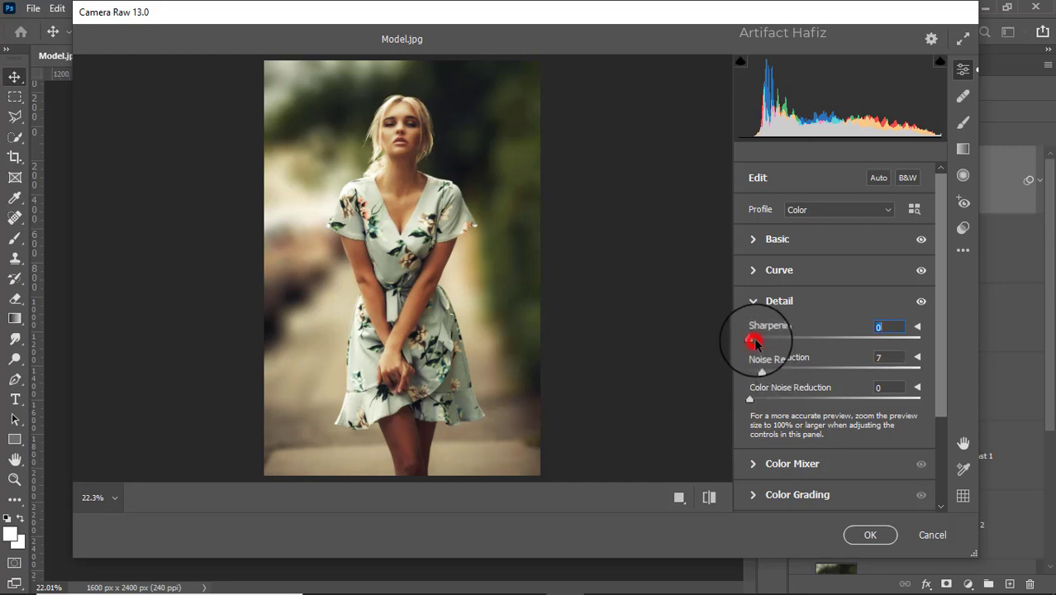
left_click_drag(754, 343, 766, 344)
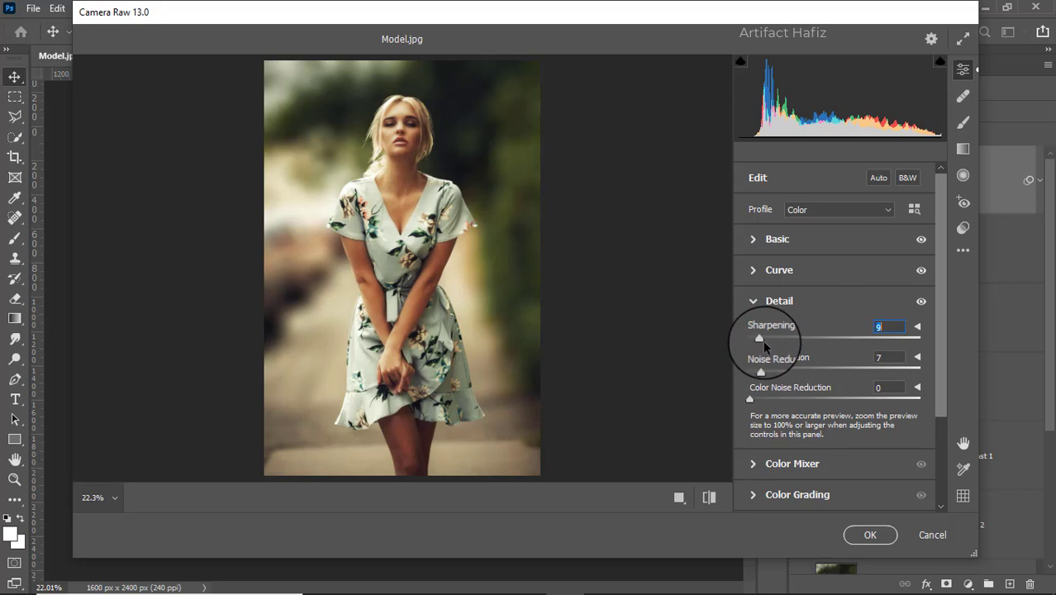
Set sharpening to 8 and color noise reduction to 5 in the Camera Raw detail adjustments.
left_click_drag(749, 399, 758, 400)
scroll(782, 361, "down", 3)
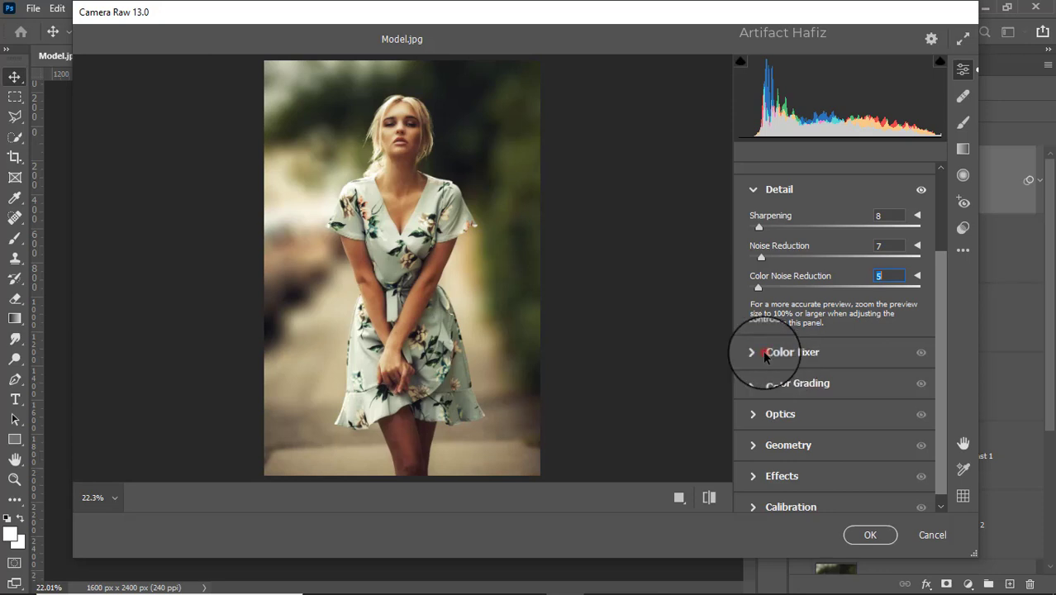
Set the color mixer saturation to reds +73, oranges -3, yellows -15, greens -63, aquas +5 and blues +5.
left_click(769, 351)
left_click(801, 263)
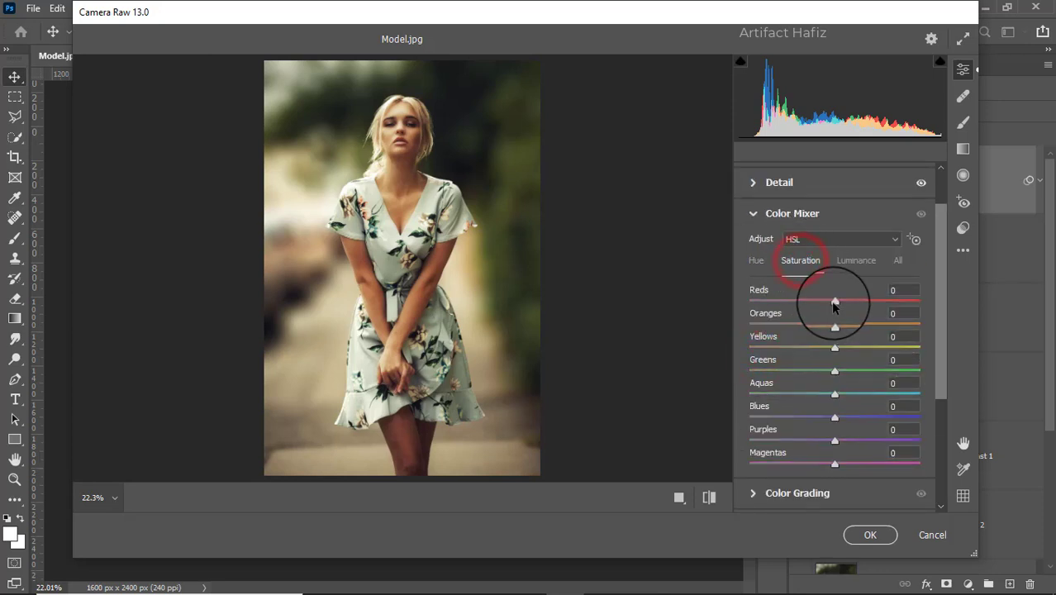
left_click_drag(832, 301, 919, 301)
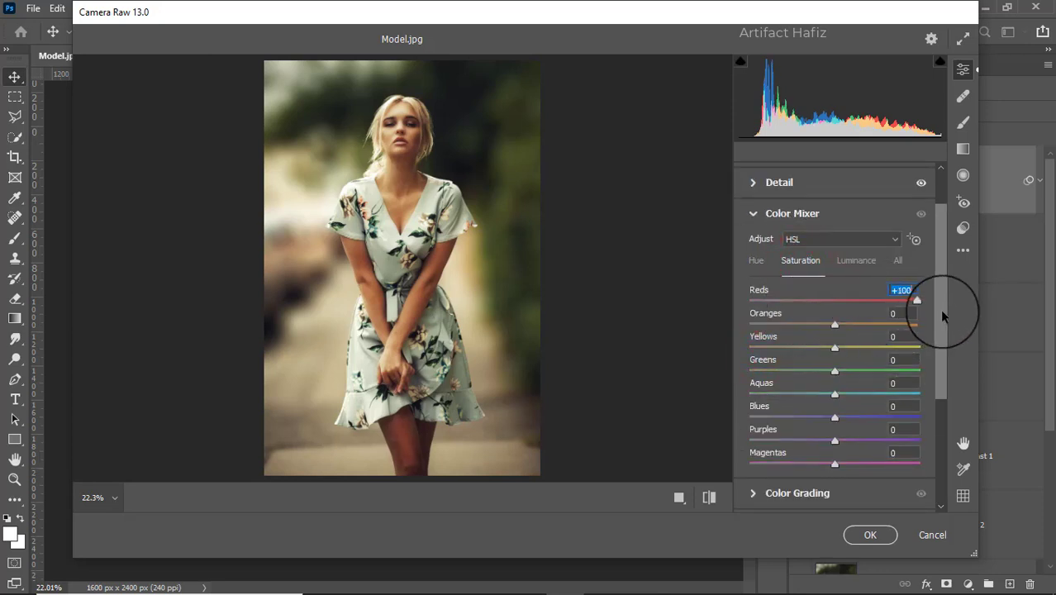
left_click(911, 301)
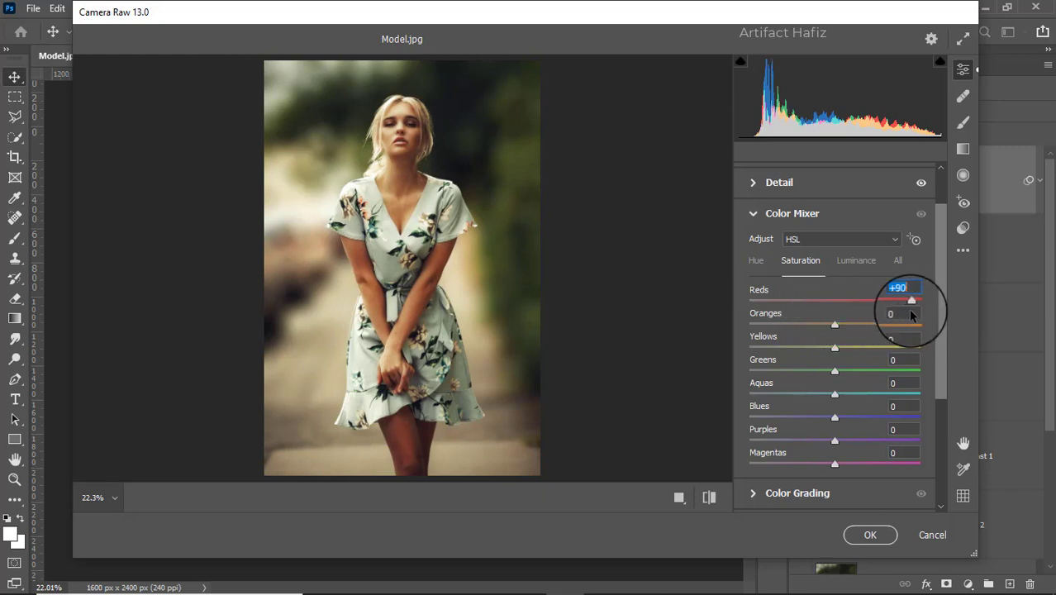
left_click_drag(917, 308, 897, 305)
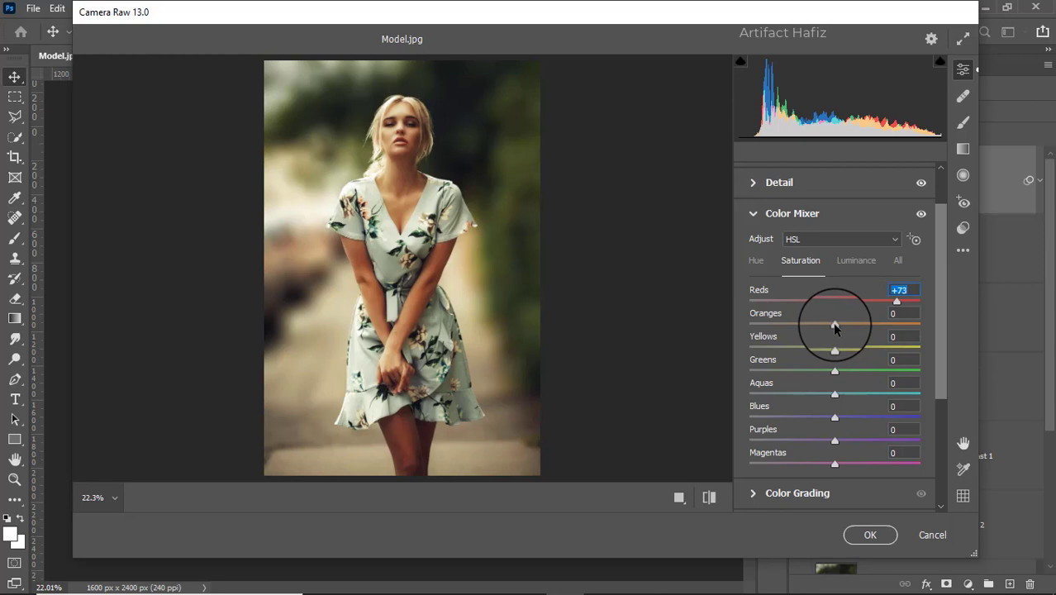
left_click_drag(833, 322, 817, 357)
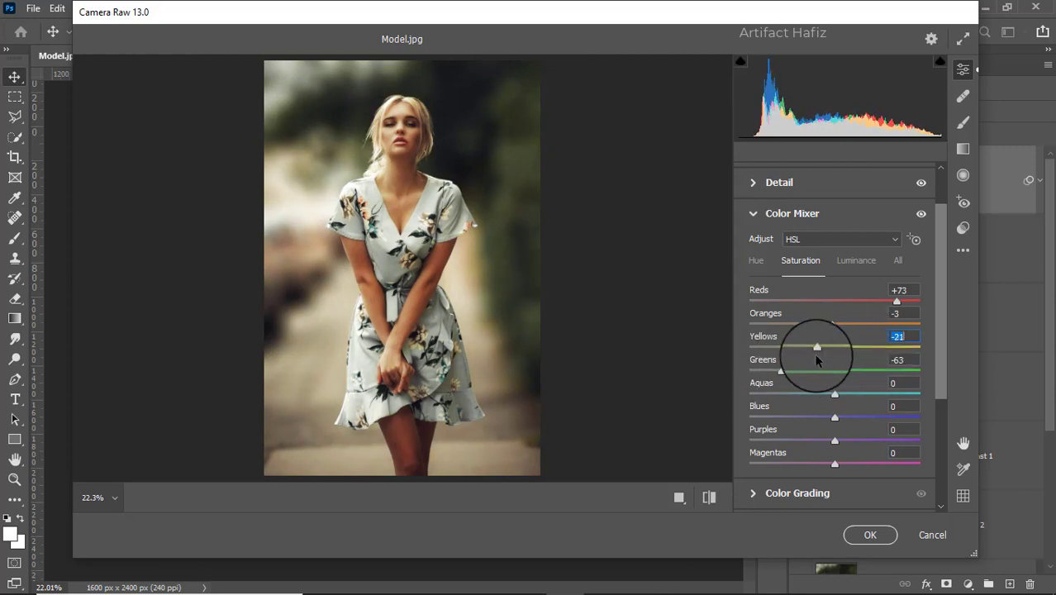
left_click(837, 393)
left_click_drag(835, 419, 838, 420)
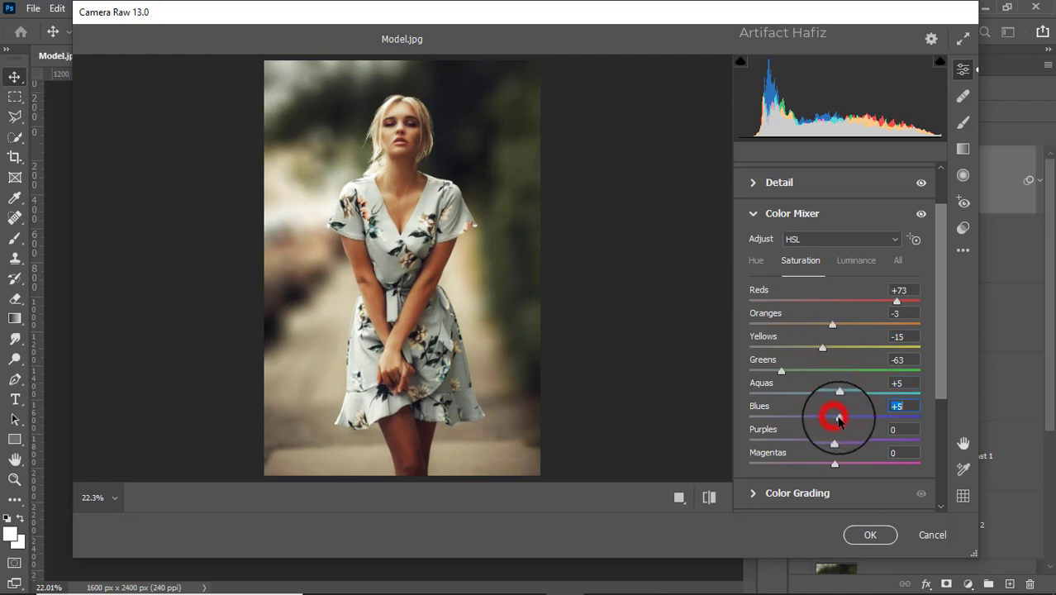
In the color mixer, set luminance to oranges +3, yellows +4, greens +18, aquas +9 and blues +7, and hue to aquas -39 and blues -44.
left_click(845, 261)
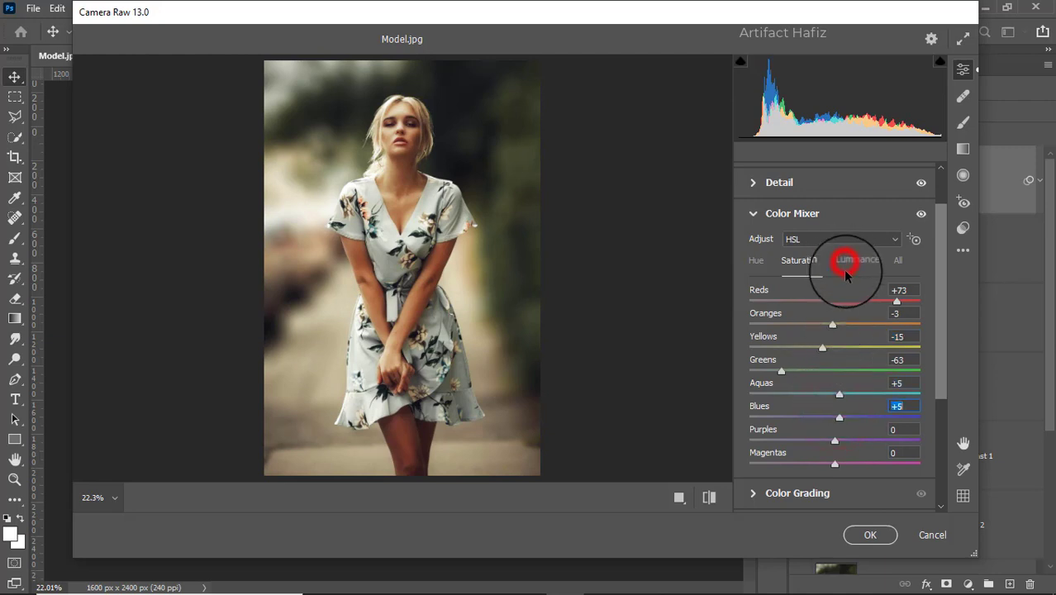
mouse_move(836, 328)
left_mouse_down()
mouse_move(863, 323)
mouse_move(835, 328)
left_mouse_up()
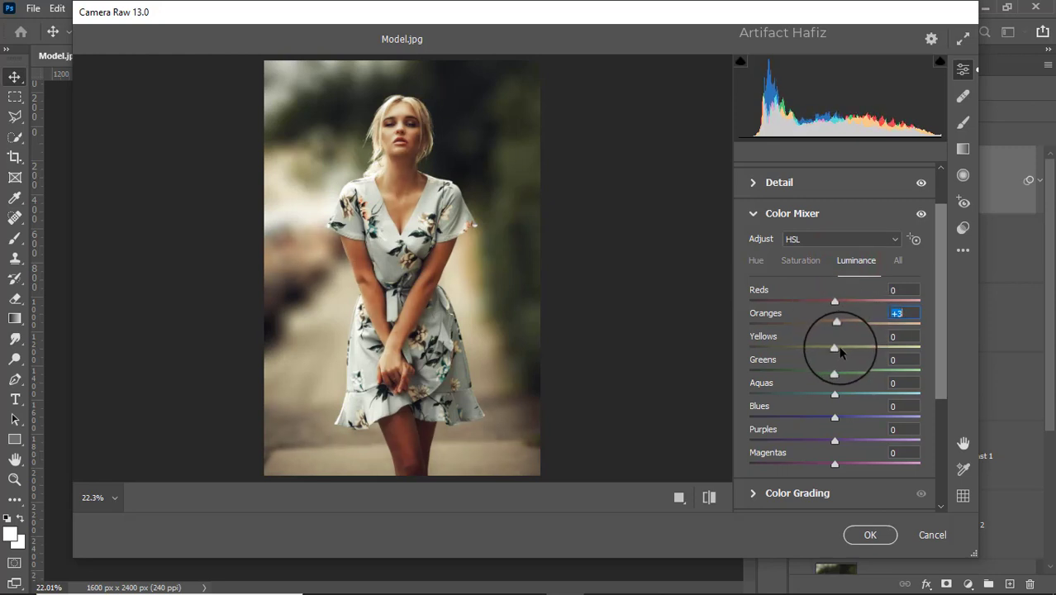
left_click_drag(836, 350, 850, 379)
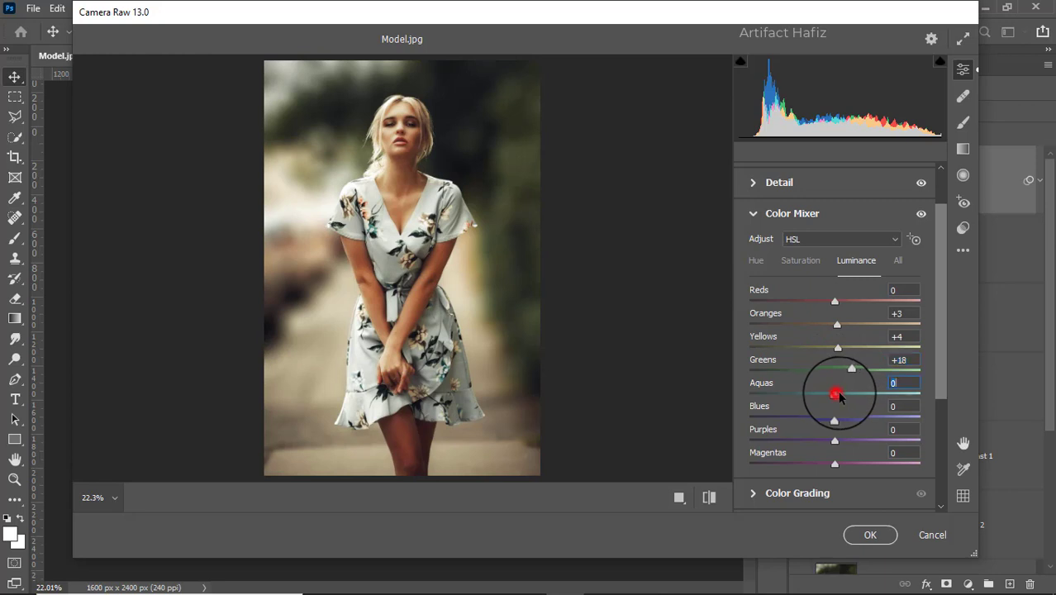
mouse_move(838, 396)
left_mouse_down()
mouse_move(829, 391)
mouse_move(845, 402)
left_mouse_up()
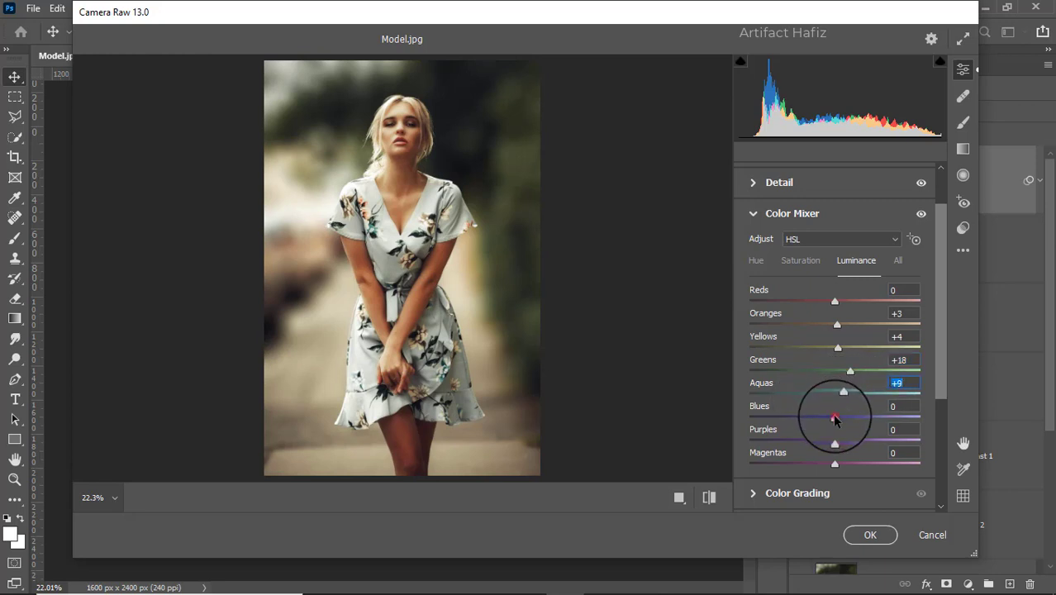
mouse_move(835, 420)
left_mouse_down()
mouse_move(857, 420)
mouse_move(843, 427)
left_mouse_up()
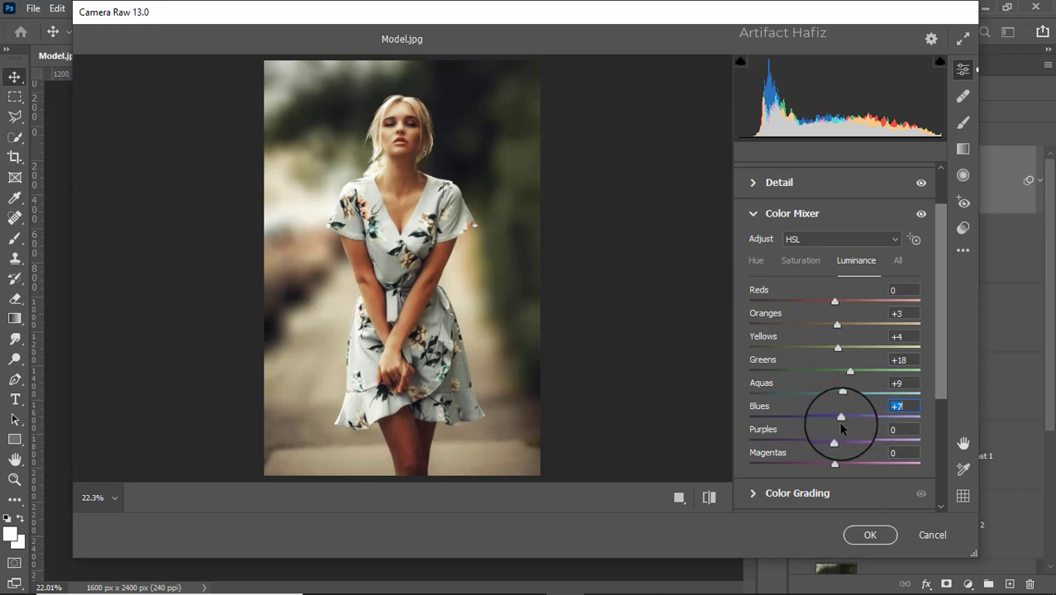
left_click(756, 260)
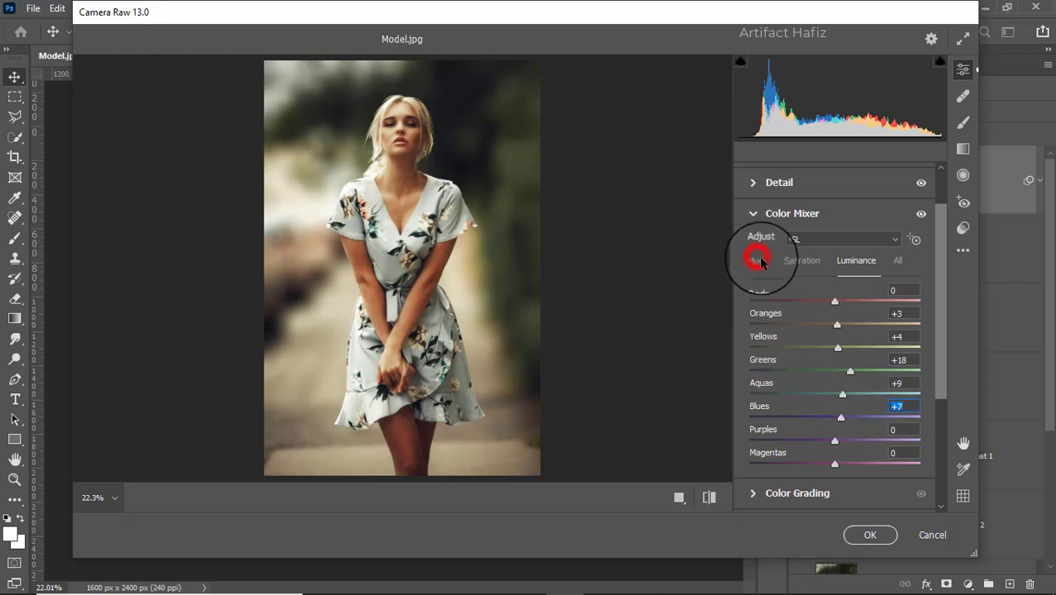
left_click_drag(833, 393, 802, 422)
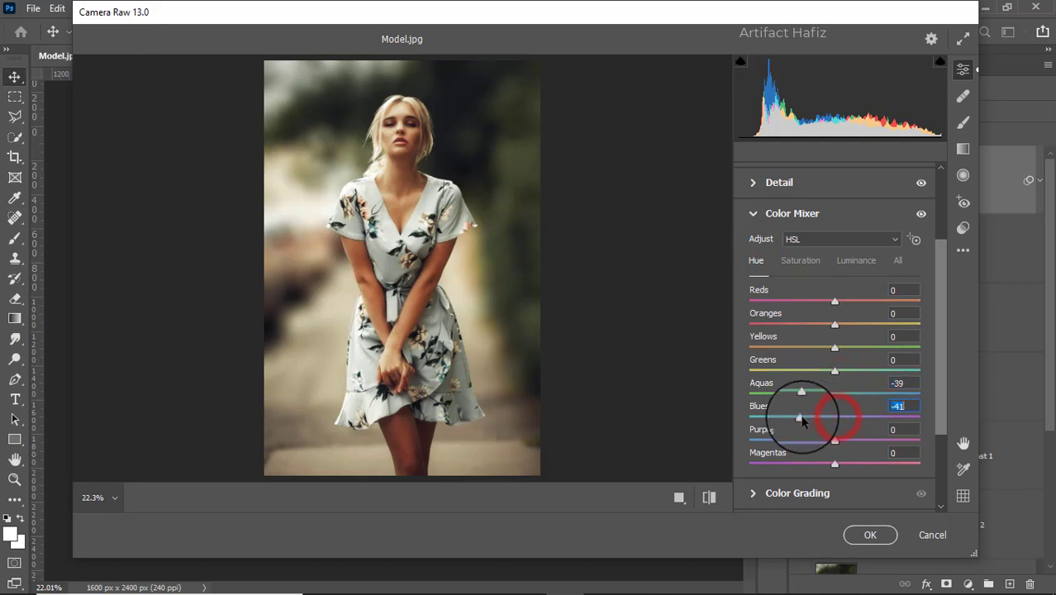
Color grade the shadows slightly toward blue and the highlights toward yellow-green with a saturation of 9.
scroll(806, 417, "down", 3)
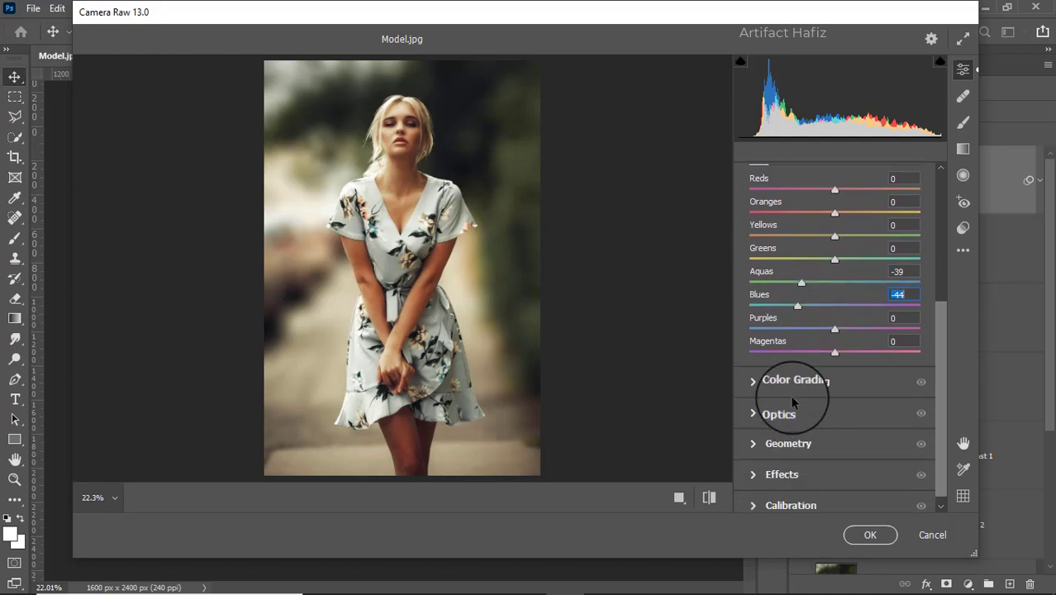
left_click(785, 383)
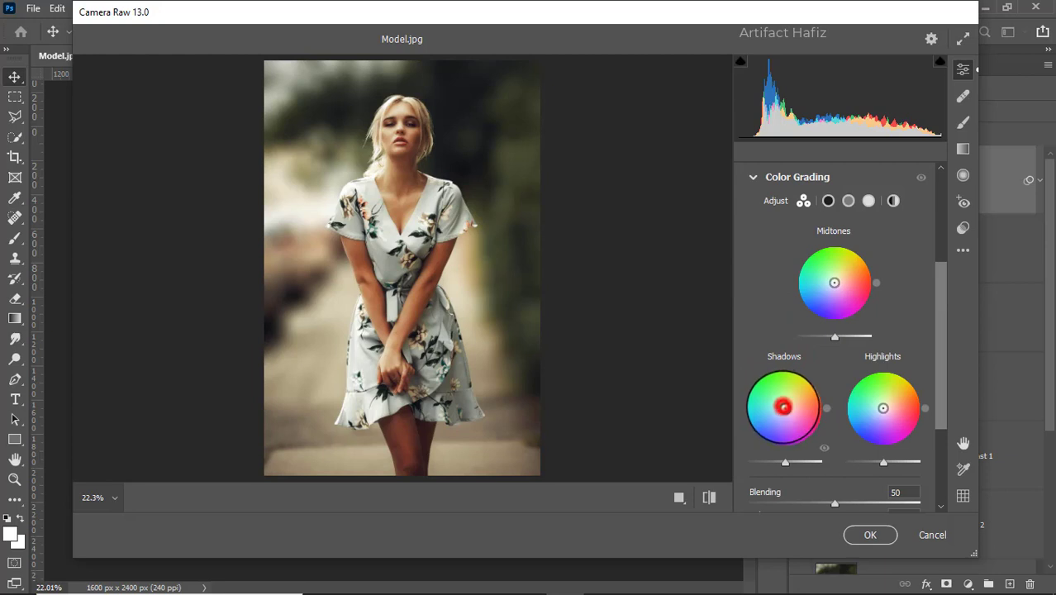
left_click_drag(783, 406, 771, 491)
left_click_drag(883, 408, 894, 366)
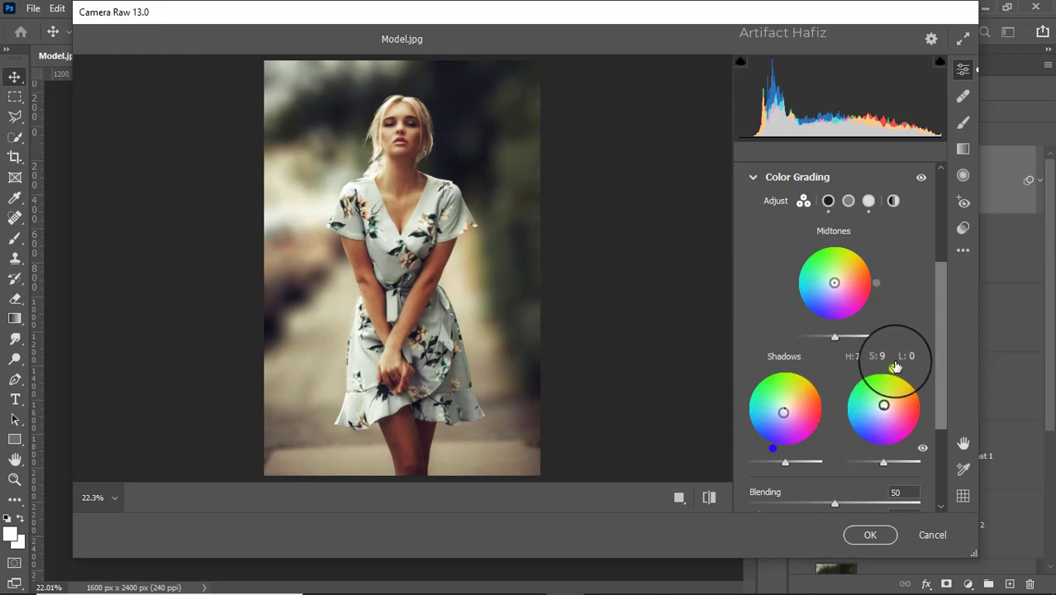
Add a slight dark vignette with an amount of -4 in the Camera Raw effects.
scroll(892, 364, "down", 5)
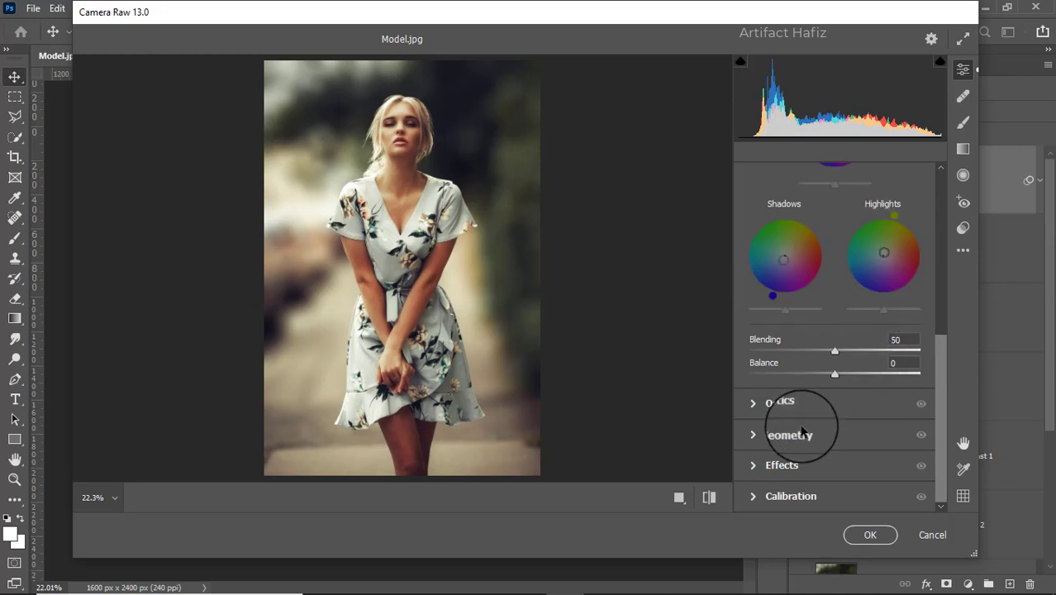
left_click(781, 465)
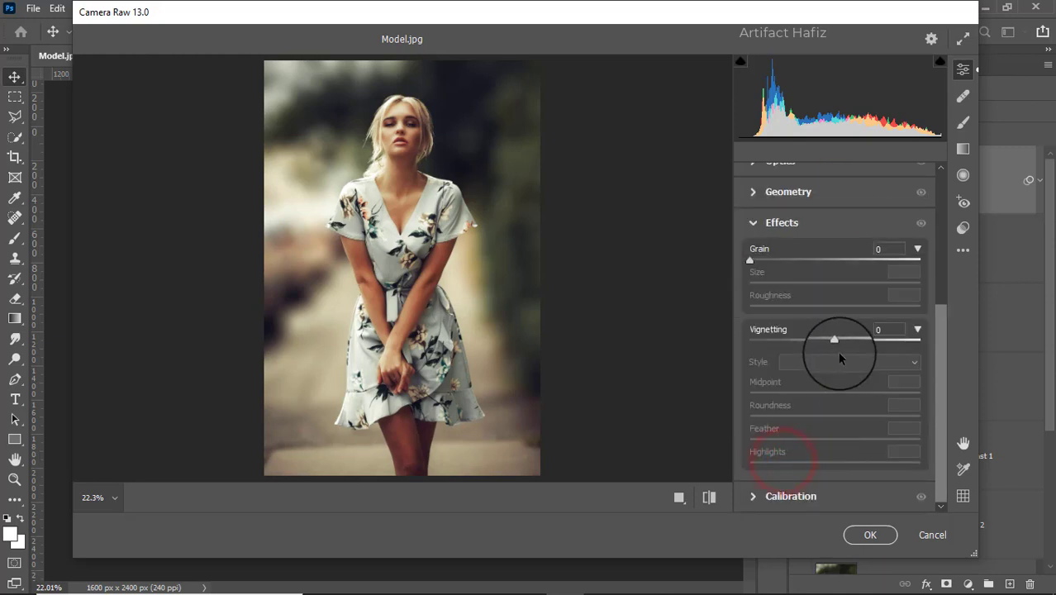
left_click_drag(836, 341, 831, 340)
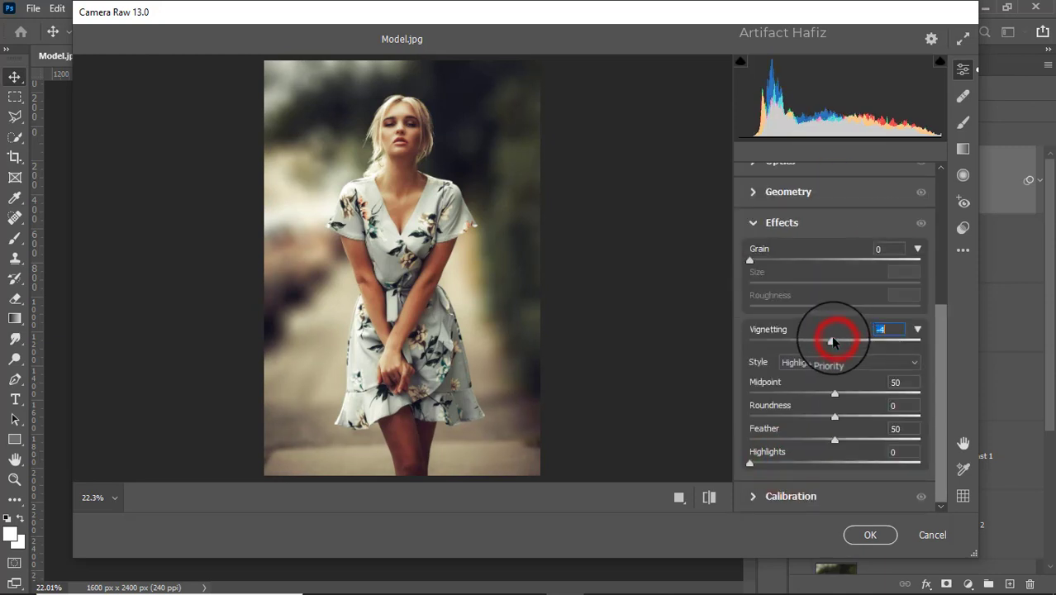
Calibrate the primaries' saturation to red -6, green +5 and blue +5, and apply the Camera Raw Filter.
left_click(757, 496)
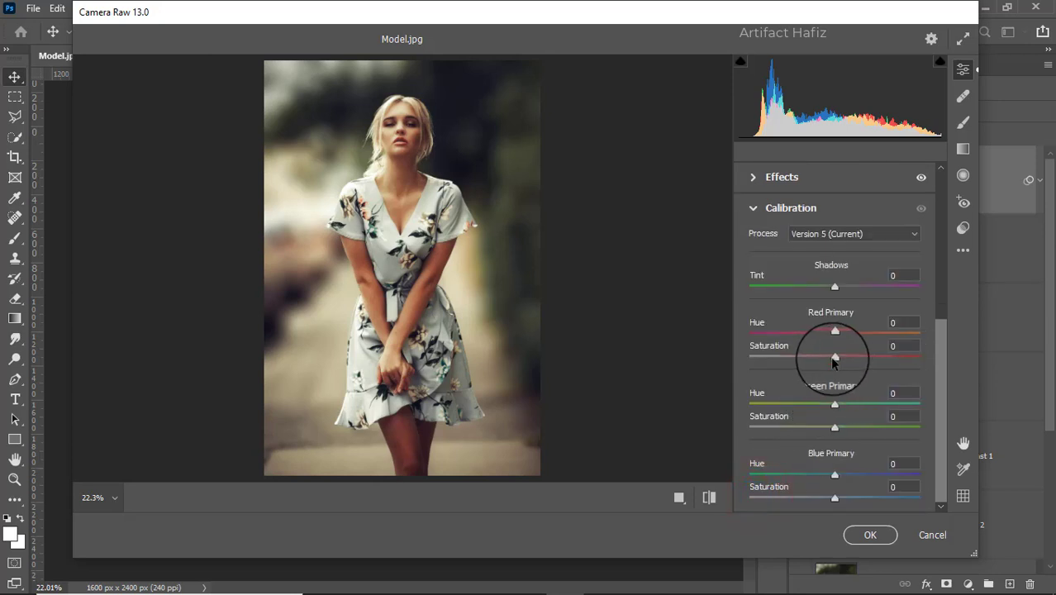
left_click_drag(830, 359, 830, 358)
left_click_drag(834, 427, 839, 428)
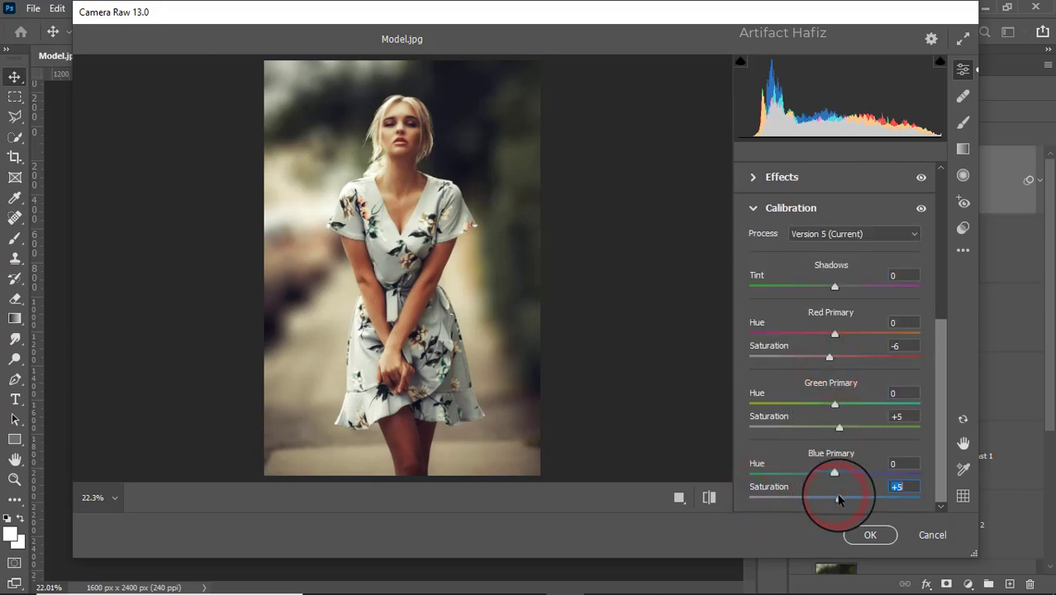
left_click(869, 535)
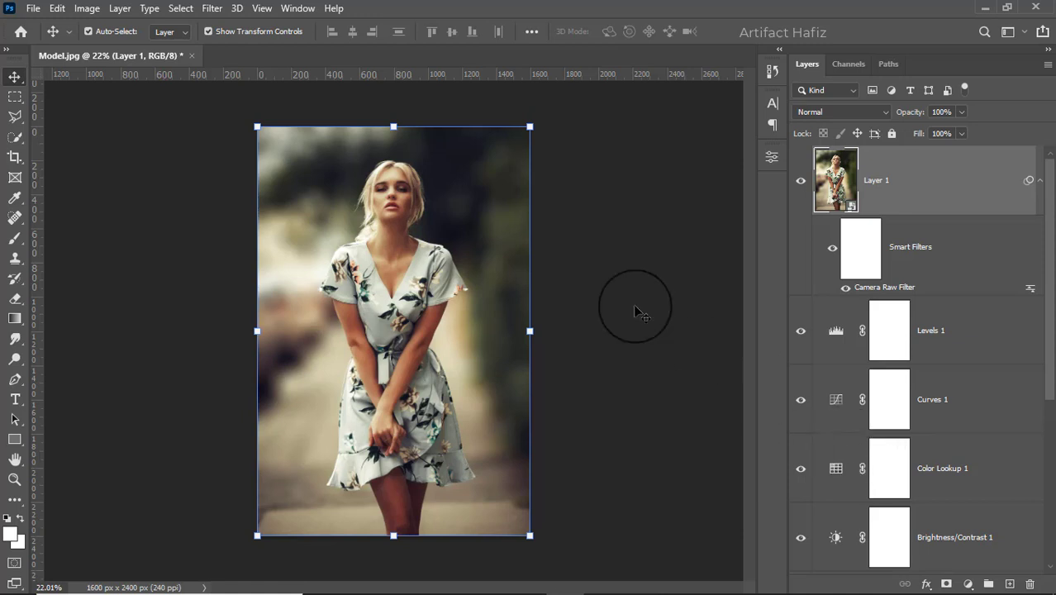
Apply the Color Efex Pro 4 Cross Processing filter with method L02 to the stamped layer, checking its effect on and off.
left_click(212, 8)
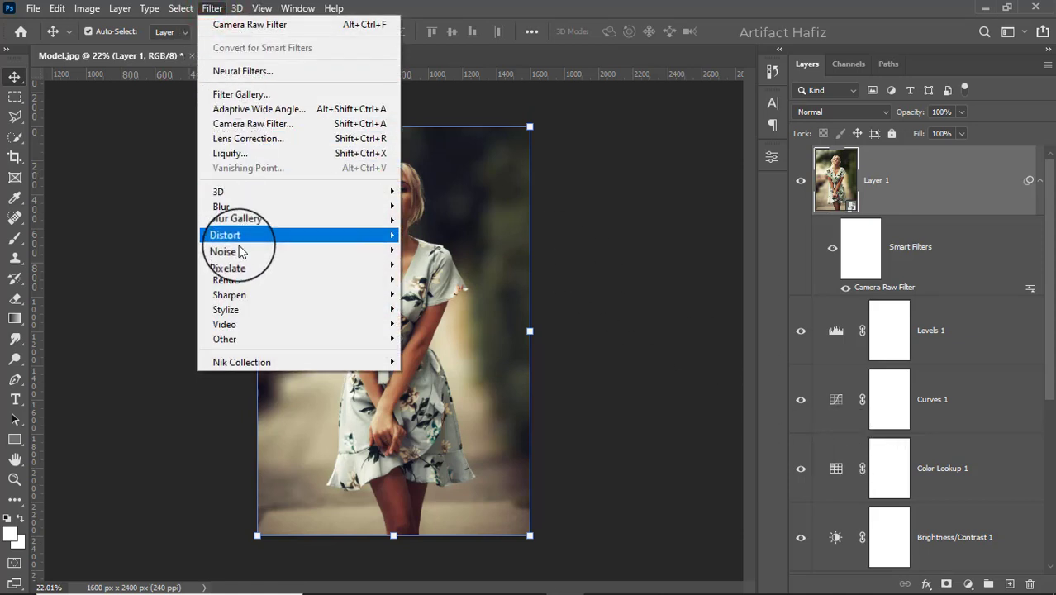
mouse_move(314, 365)
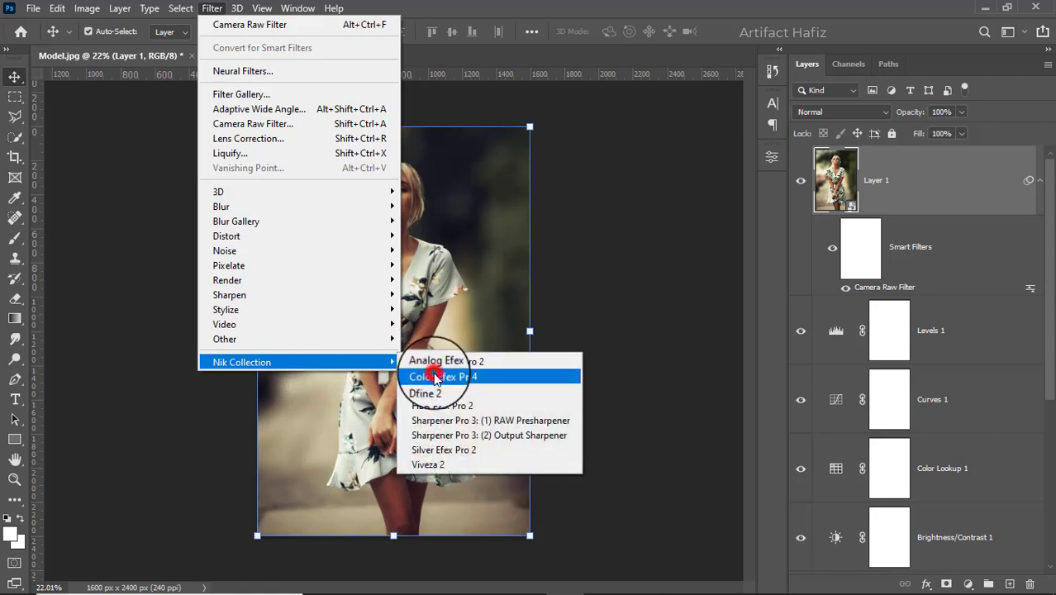
left_click(448, 374)
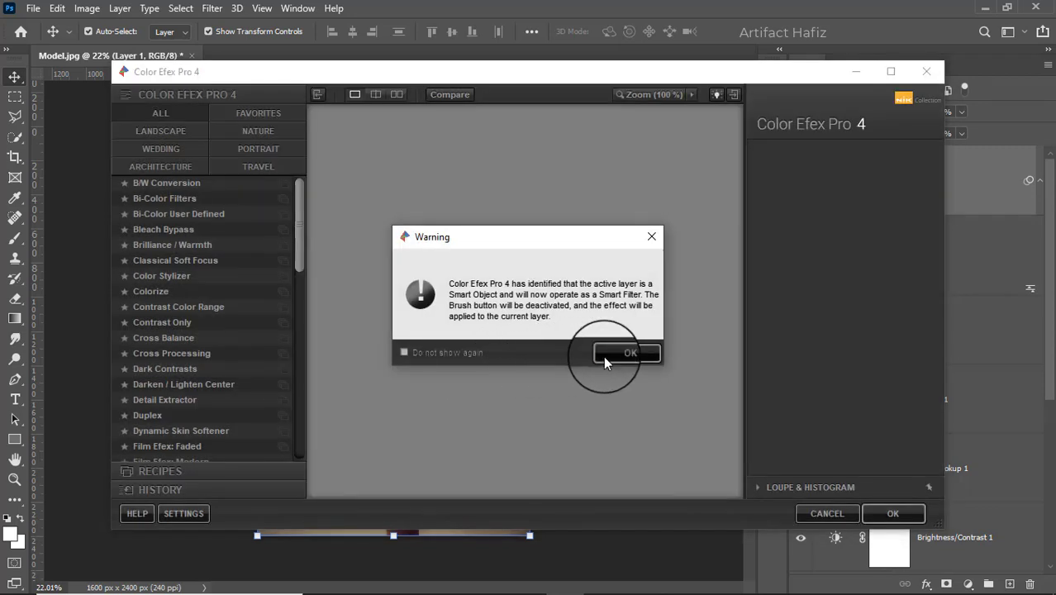
left_click(609, 354)
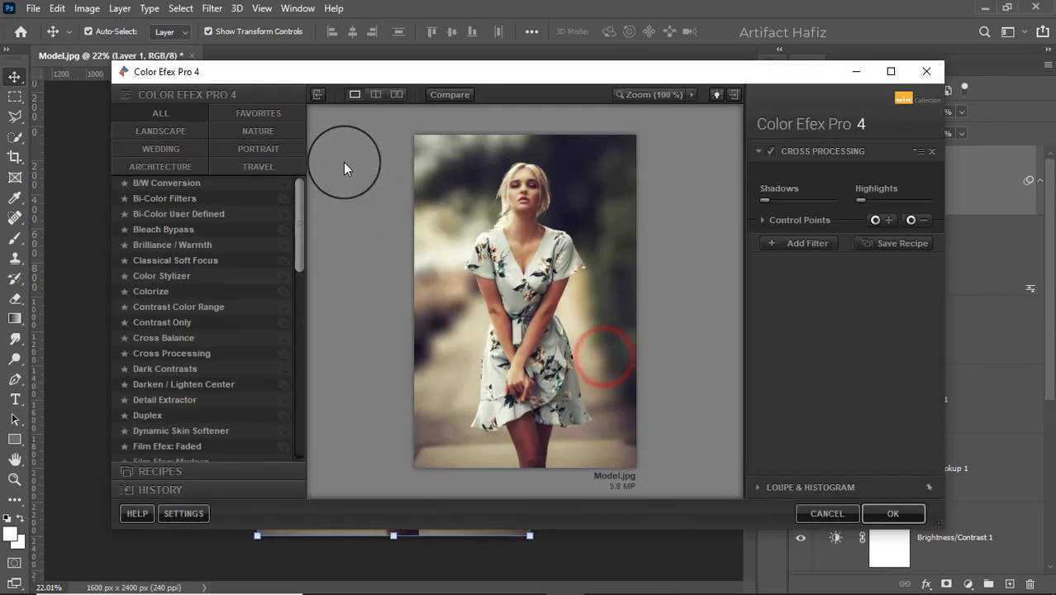
left_click(180, 353)
left_click(872, 181)
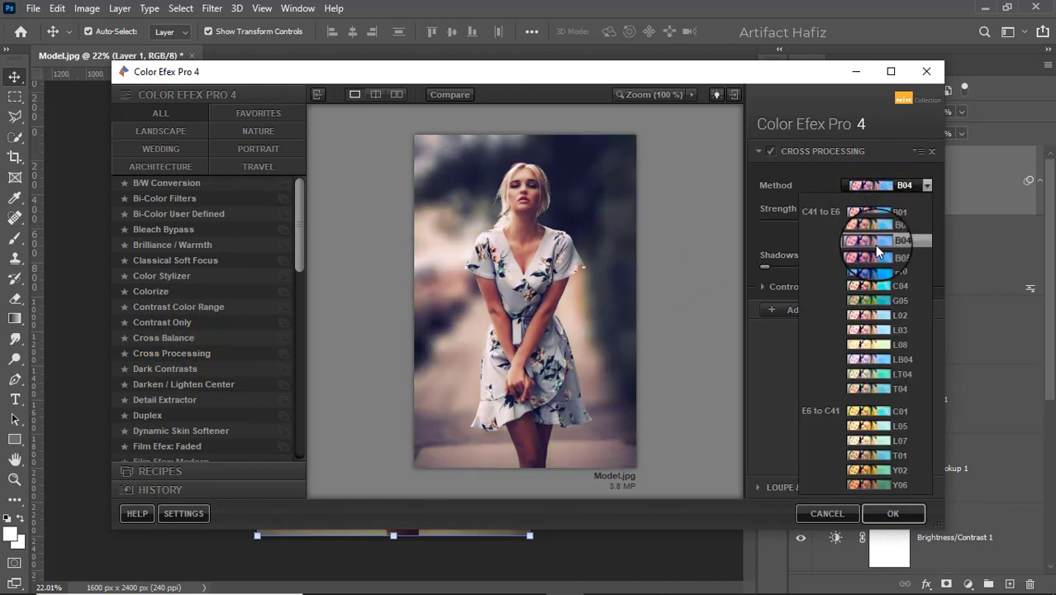
left_click(882, 316)
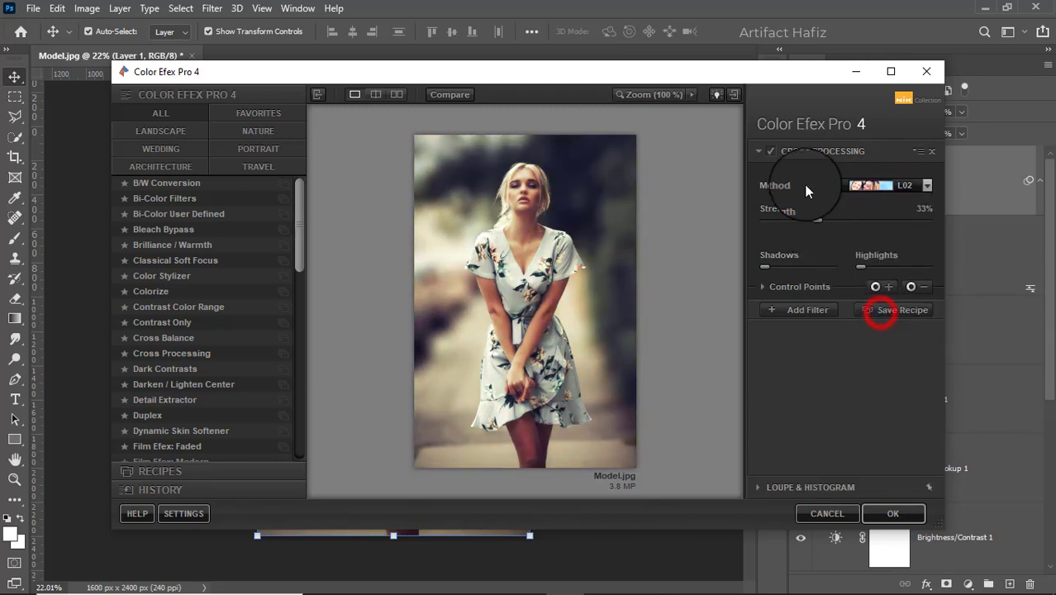
left_click(771, 154)
left_click(772, 154)
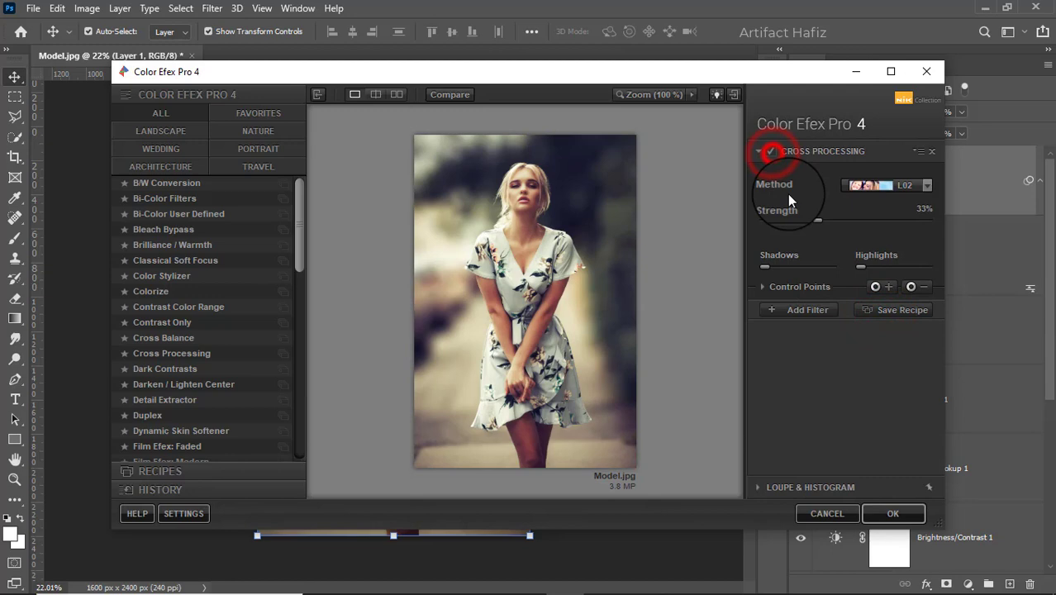
left_click(896, 513)
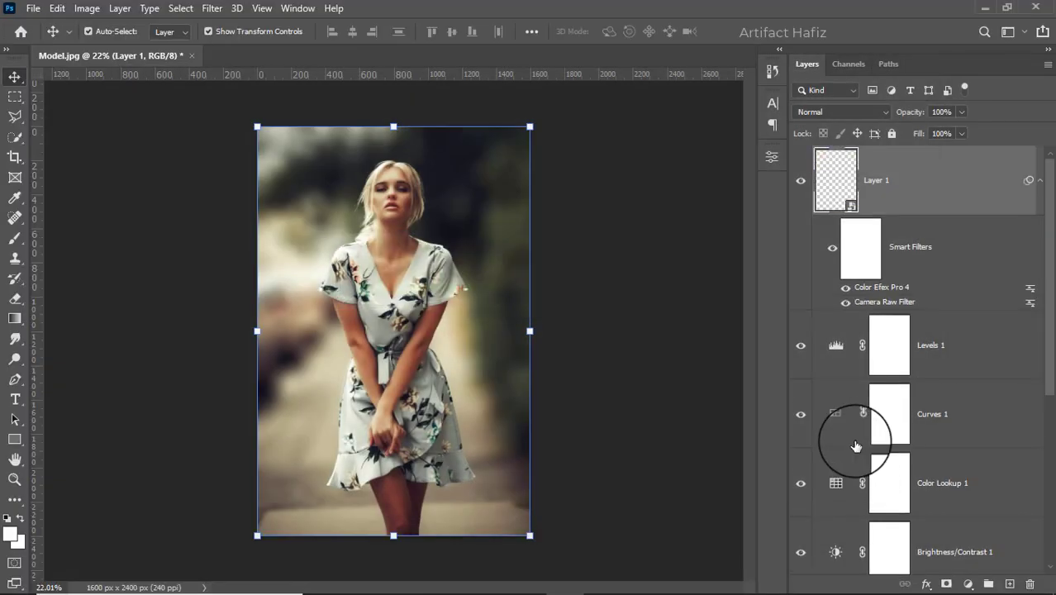
Compare the finished edit with the original photo by isolating the Background layer and restoring all layers twice.
scroll(855, 441, "down", 5)
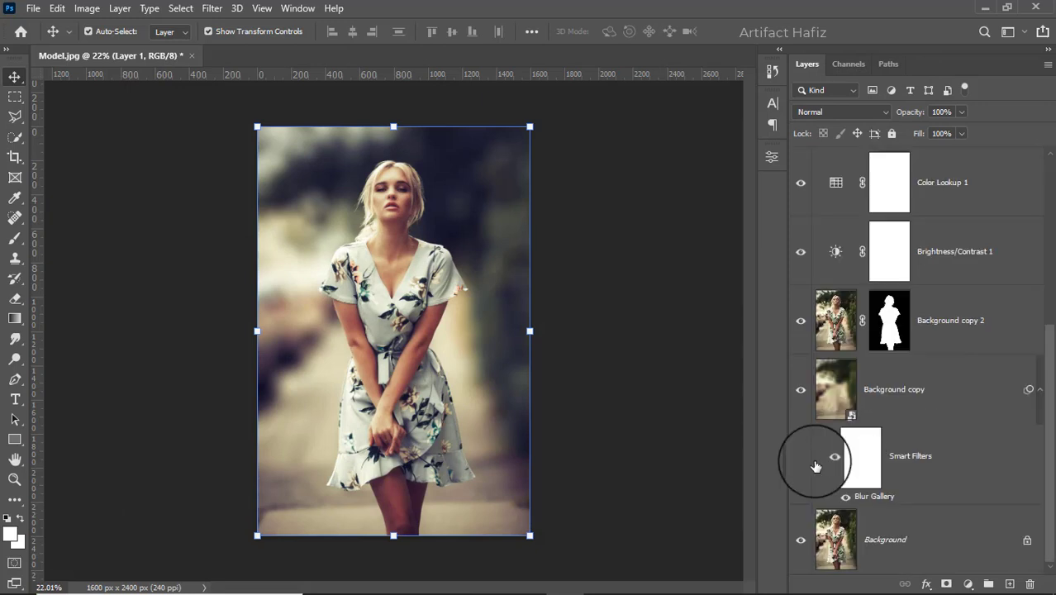
left_click(802, 541, "alt")
left_click(802, 542, "alt")
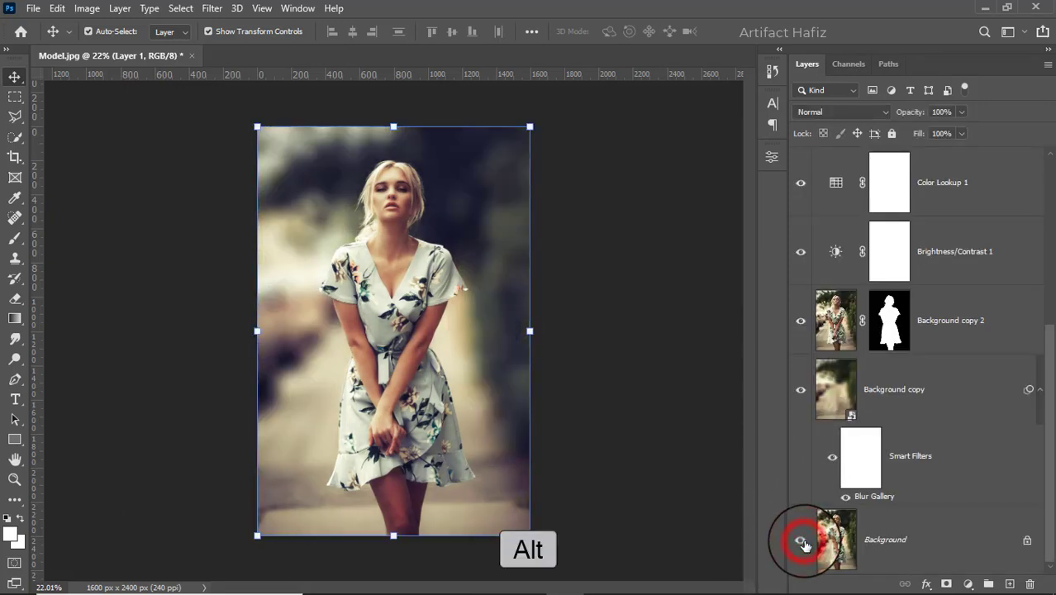
left_click(801, 541, "alt")
left_click(801, 541, "alt")
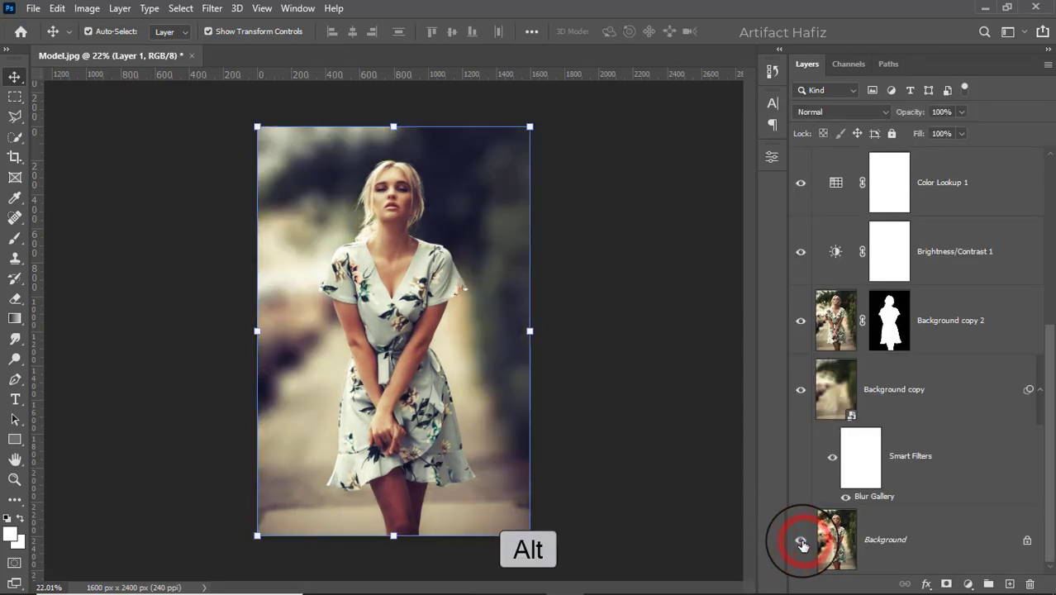